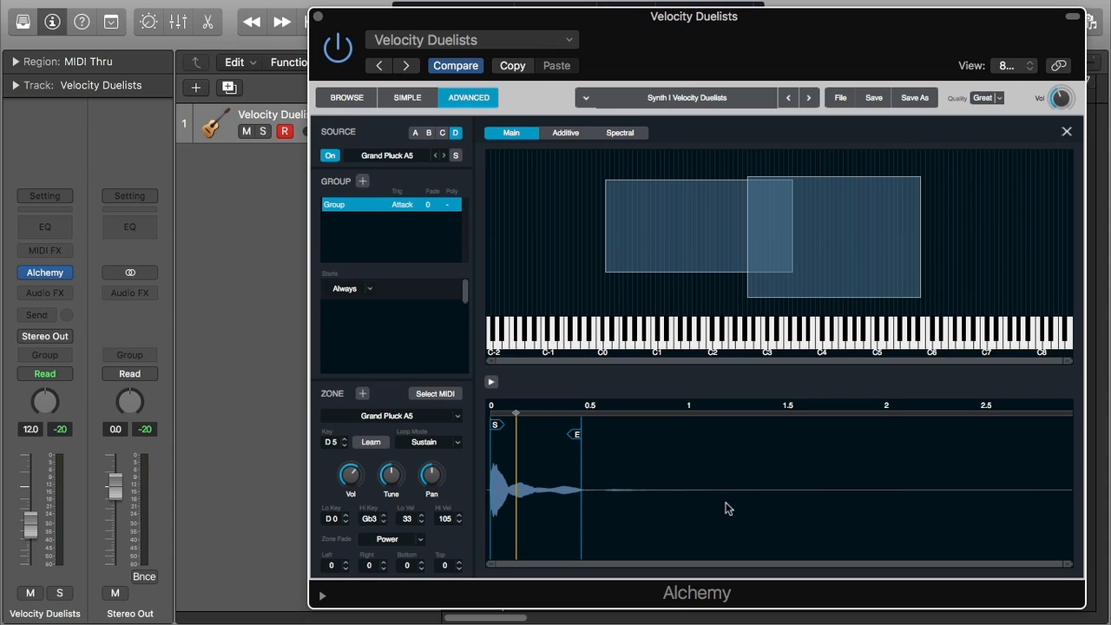
Open the Additive editor for the source and close it again
click(573, 135)
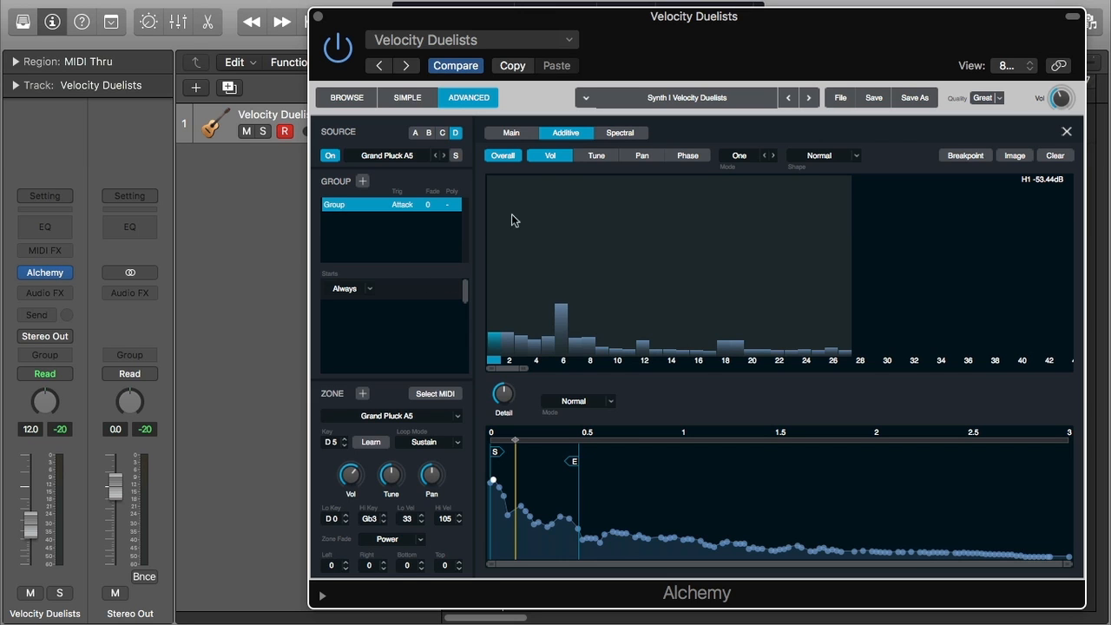
click(1064, 133)
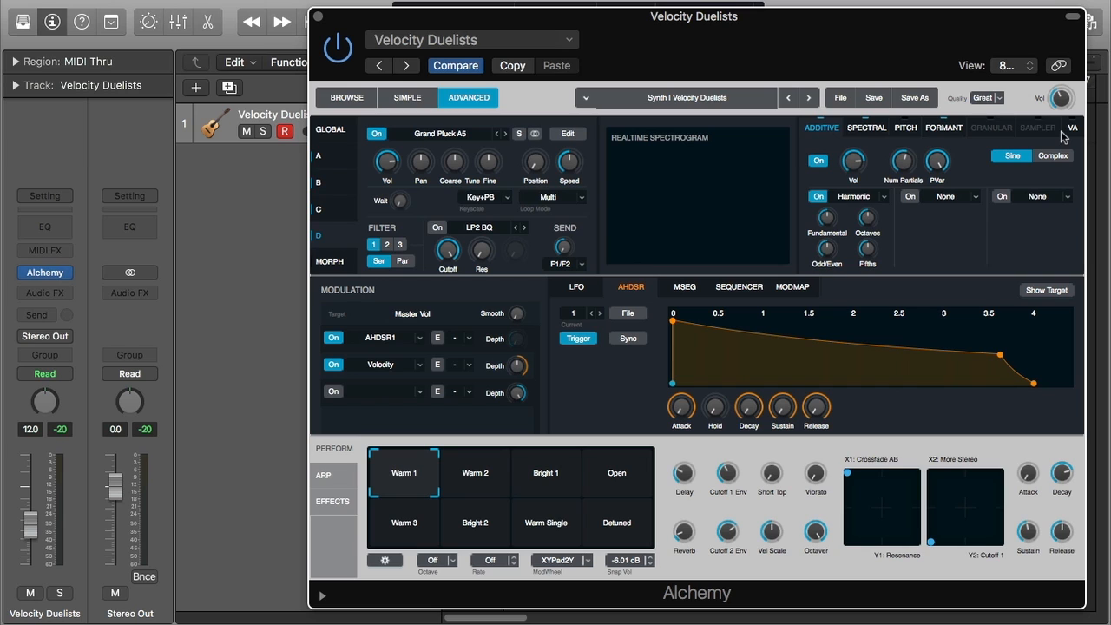
Select the Num Partials control and reopen the Additive editor for source D
mouse_move(912, 163)
mouse_move(905, 162)
mouse_down()
mouse_move(921, 75)
mouse_move(911, 165)
mouse_up()
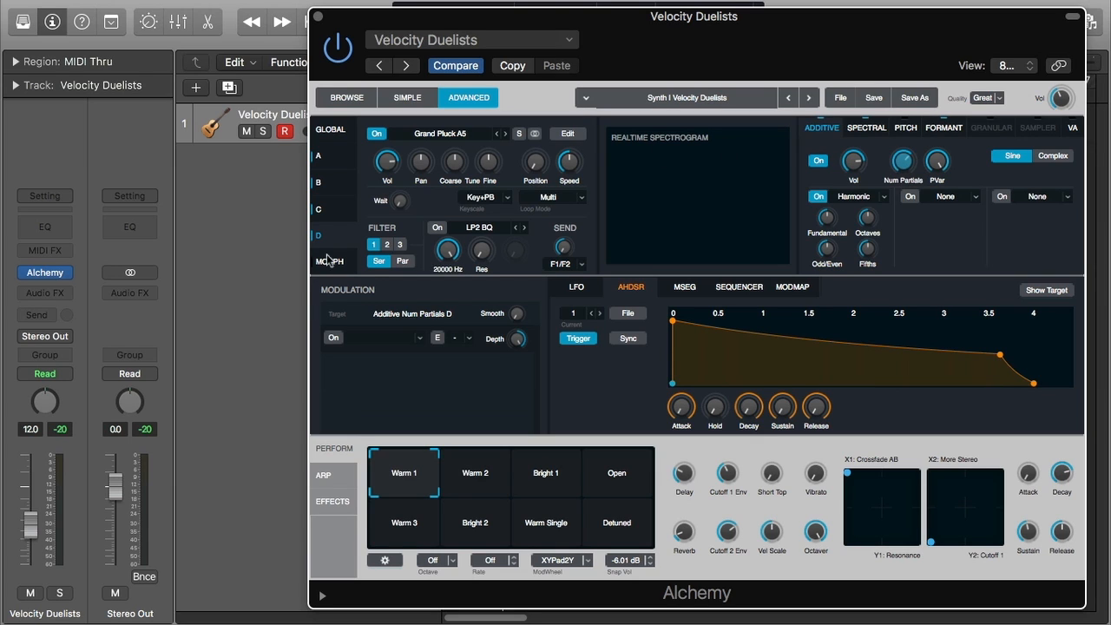
click(565, 136)
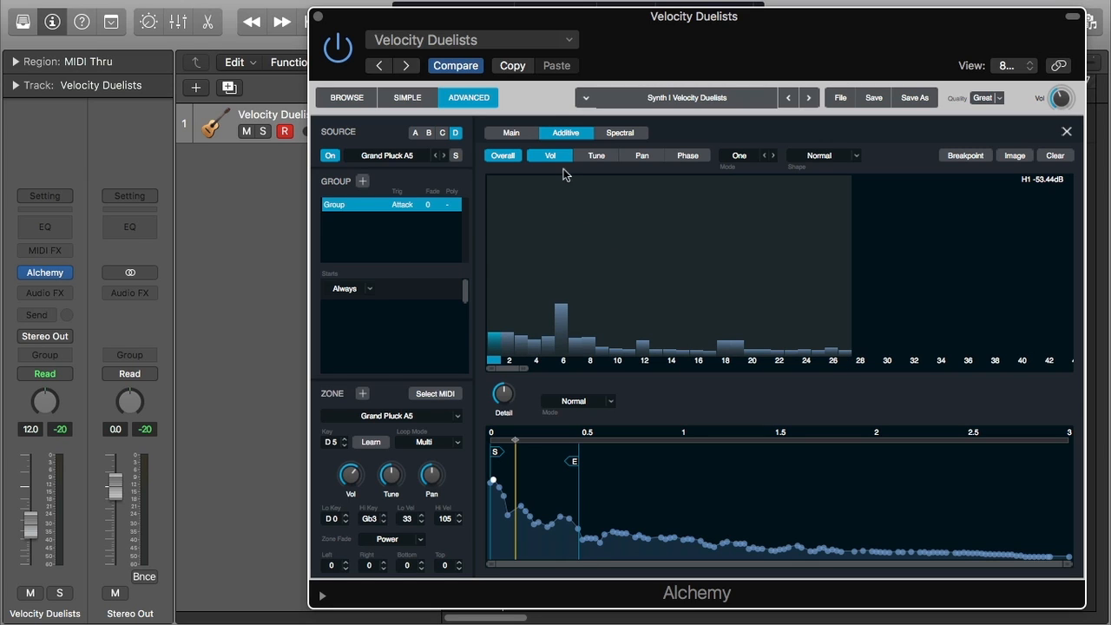
Toggle the Overall partial display on and off to compare it with the Vol view
click(509, 157)
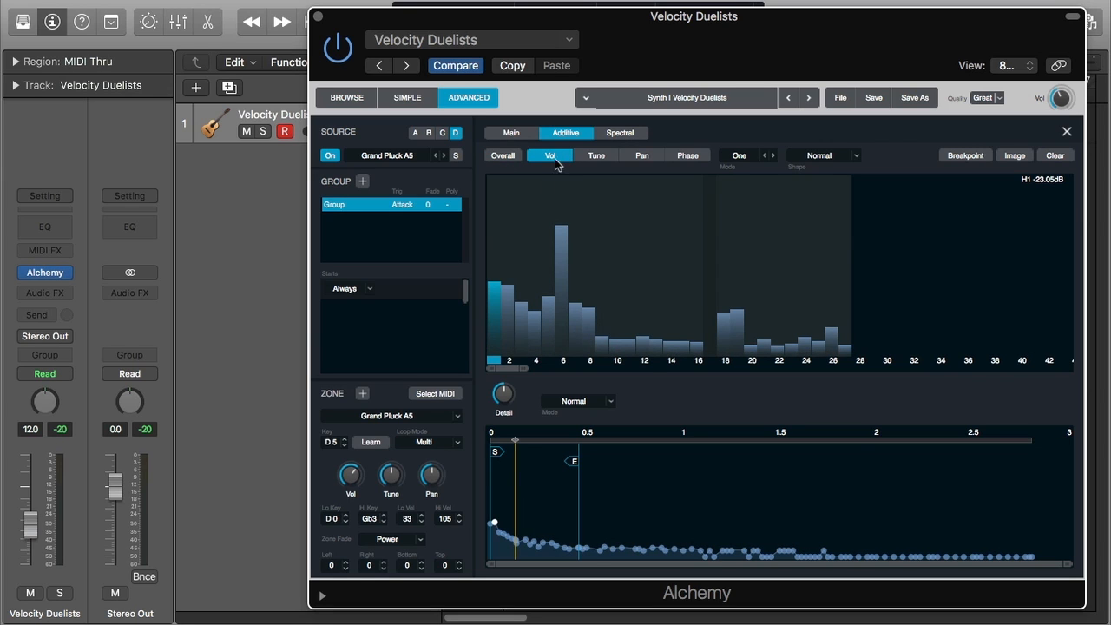
click(499, 157)
click(499, 156)
click(499, 157)
click(499, 157)
click(499, 157)
click(499, 156)
Examine the Tune, Pan, Phase and Vol partial displays and the edit mode choices, keeping One
click(604, 155)
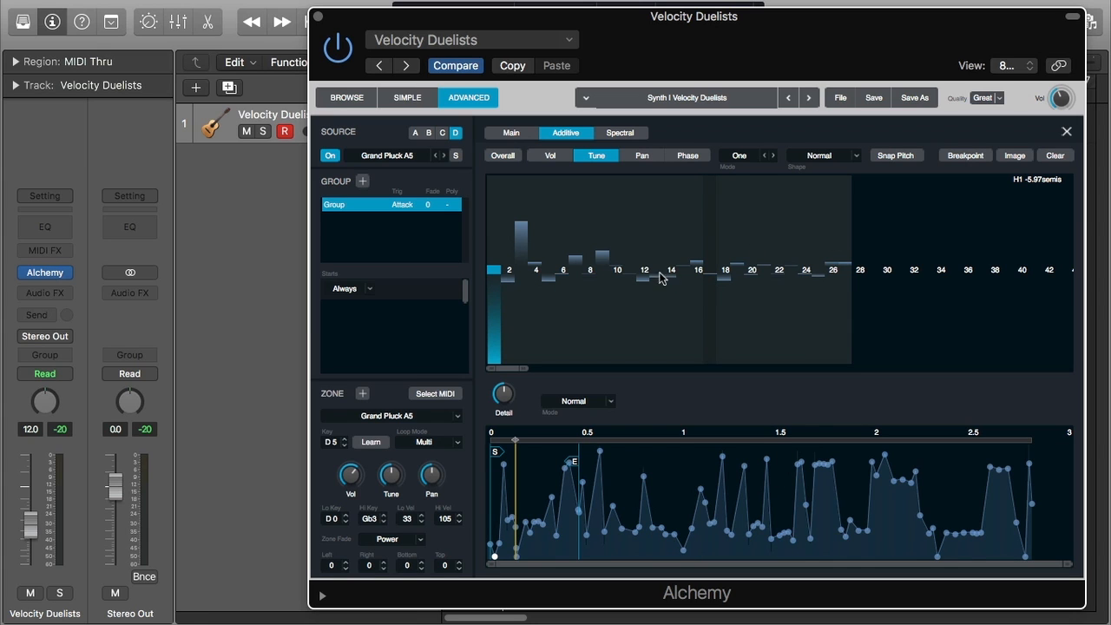
click(649, 155)
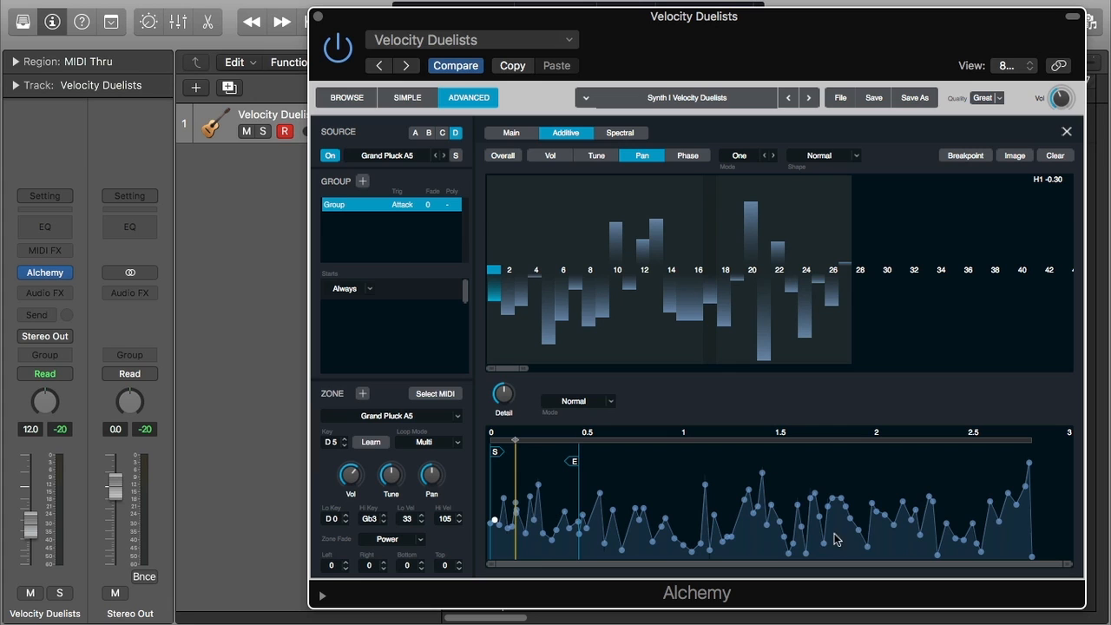
click(689, 156)
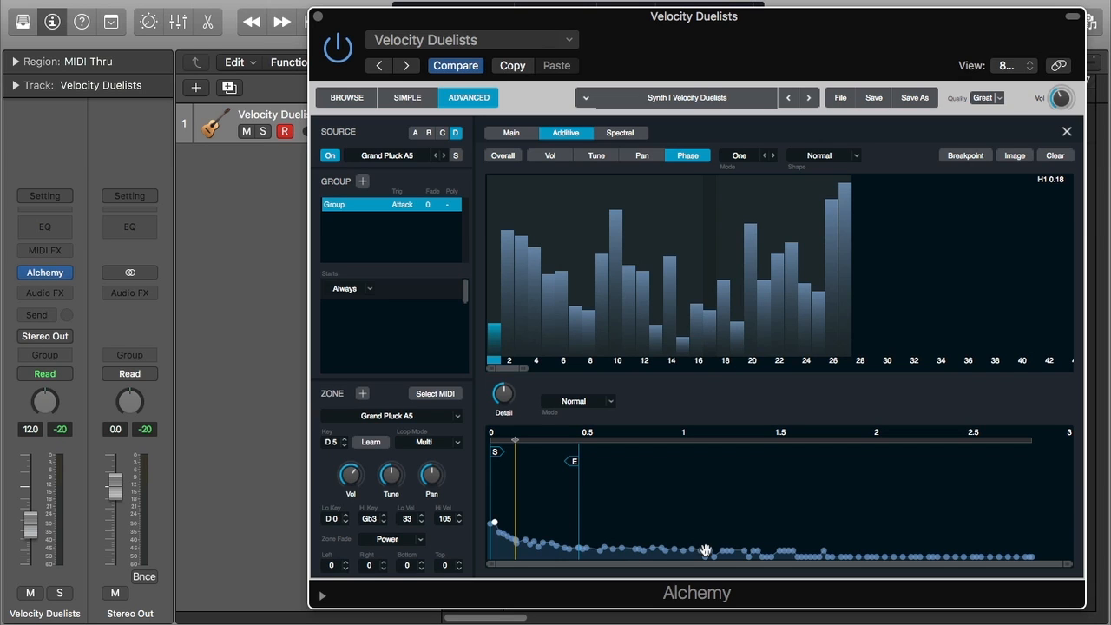
click(550, 158)
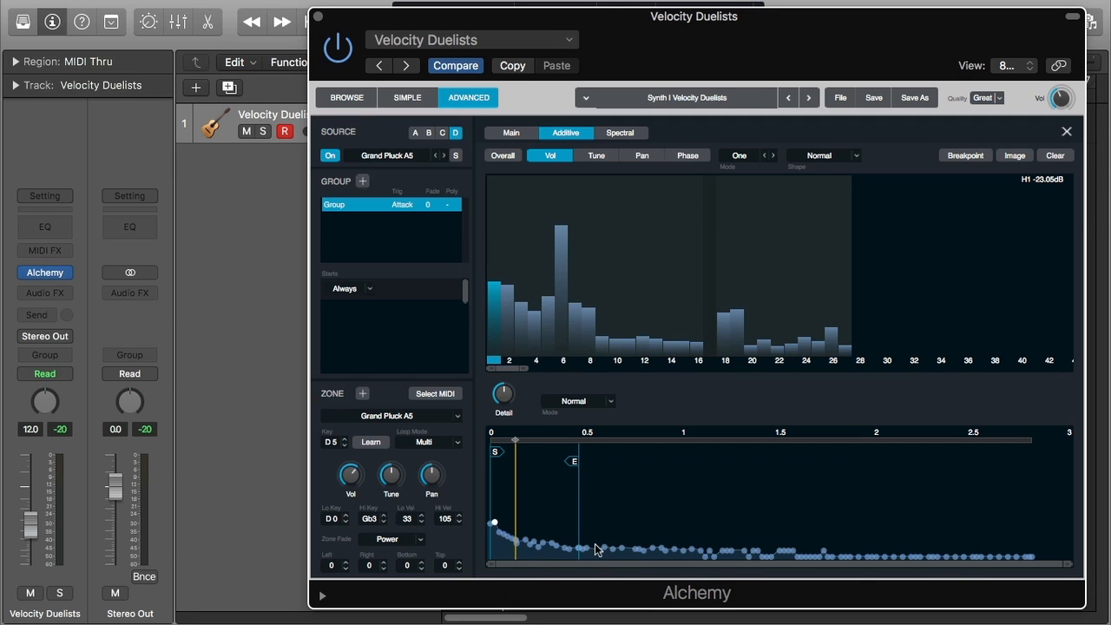
click(515, 157)
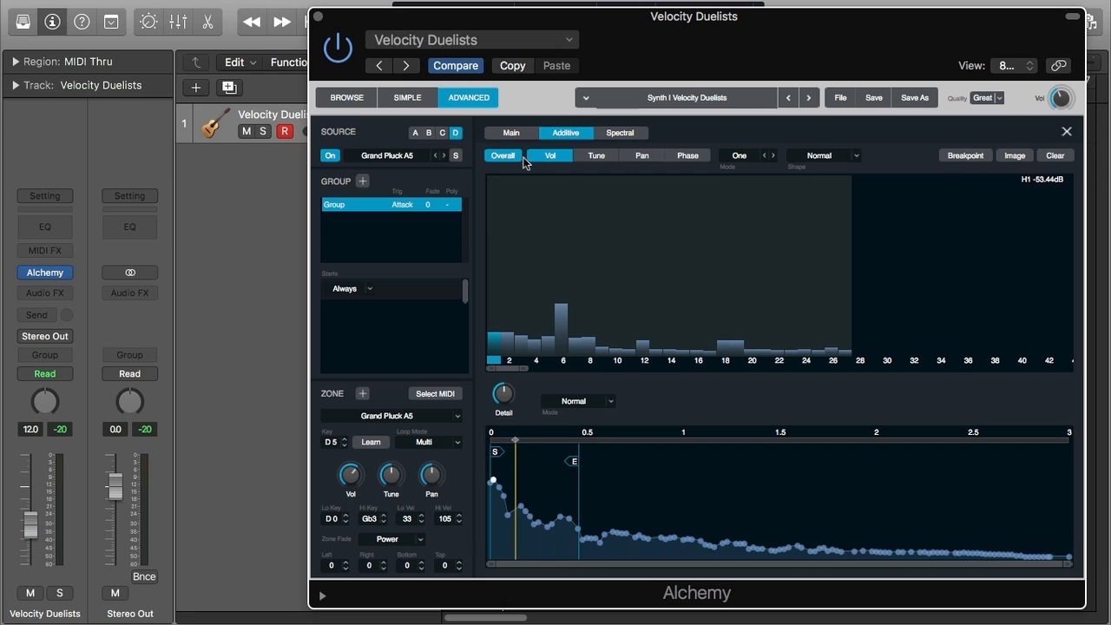
click(534, 157)
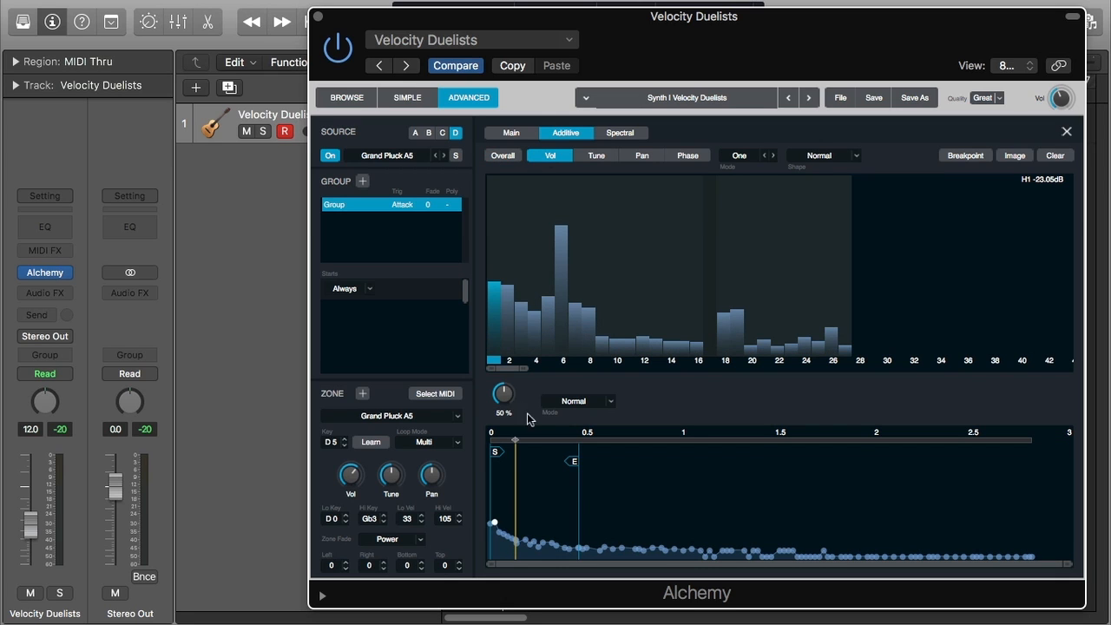
click(697, 155)
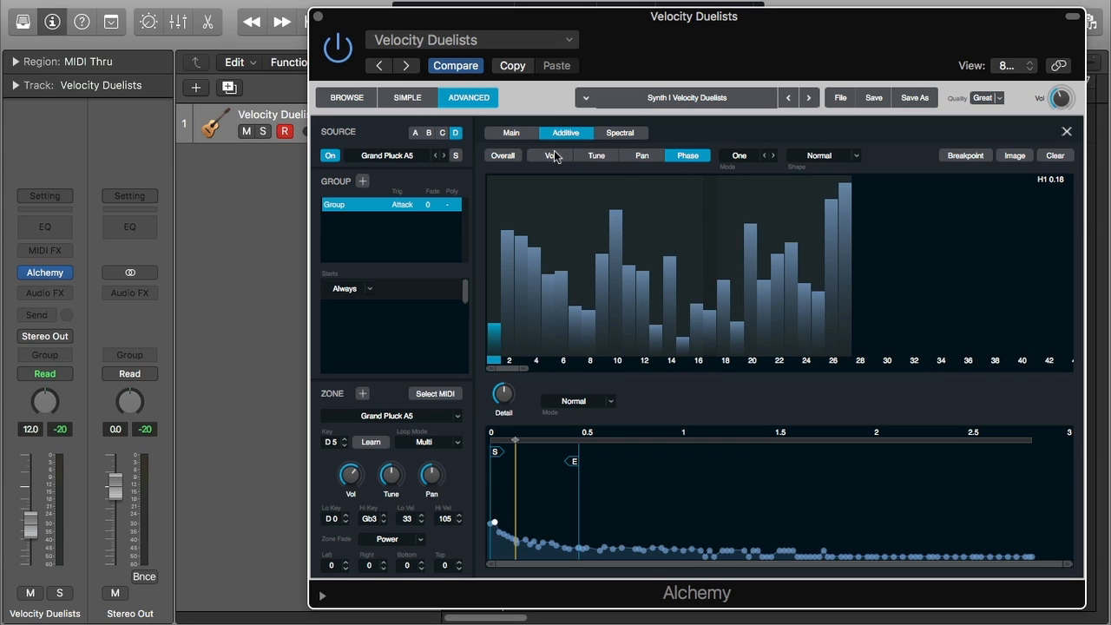
click(752, 163)
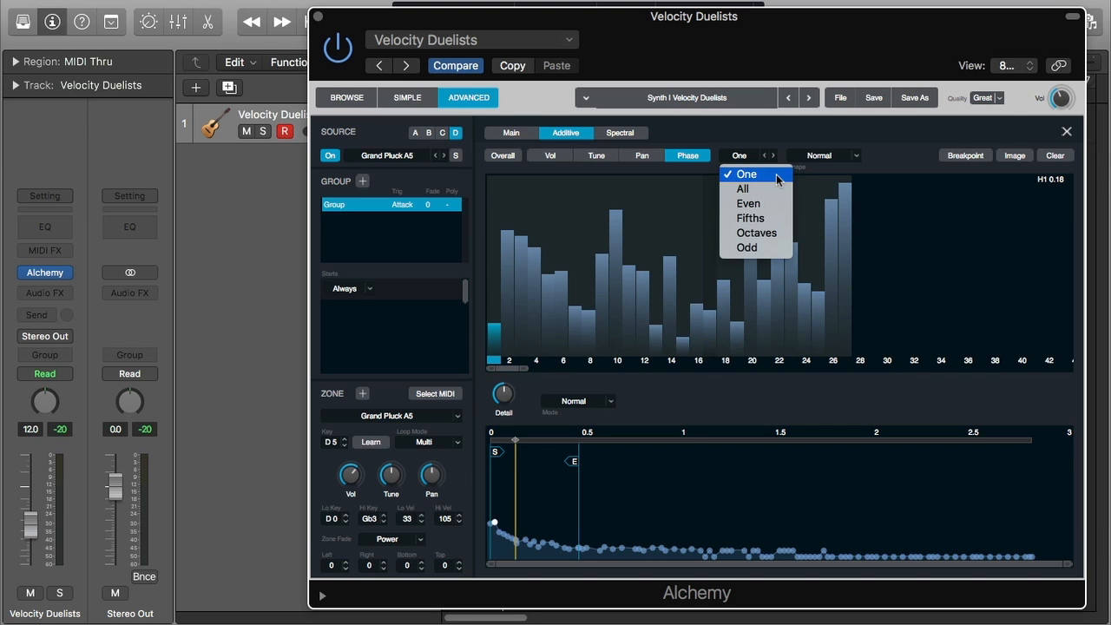
click(777, 176)
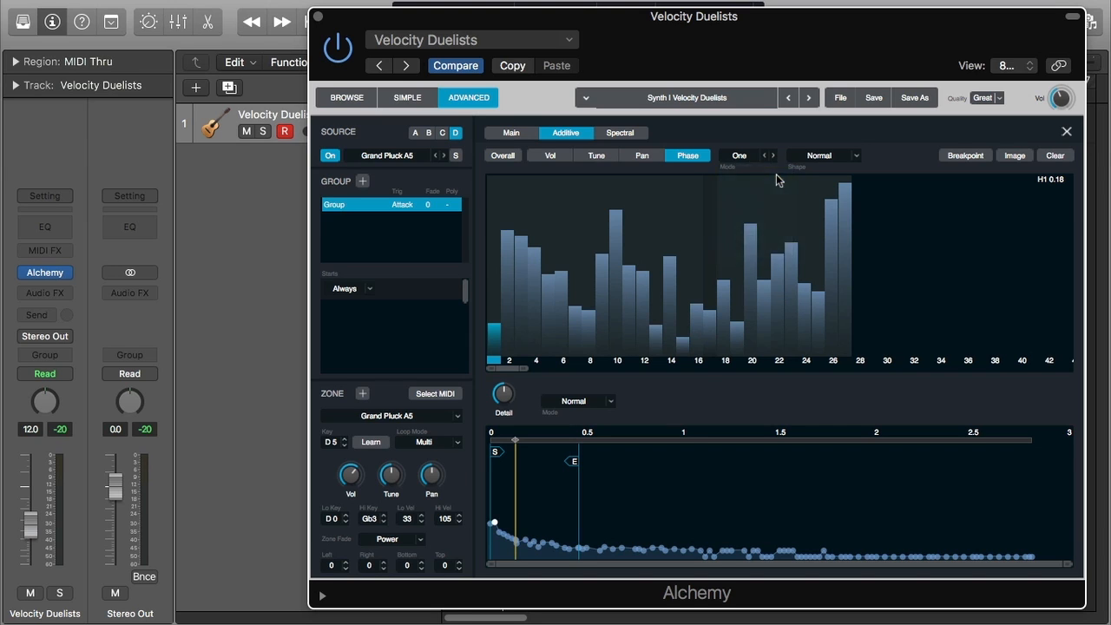
In the Vol display, draw higher volumes for partials 14 to 16
click(560, 157)
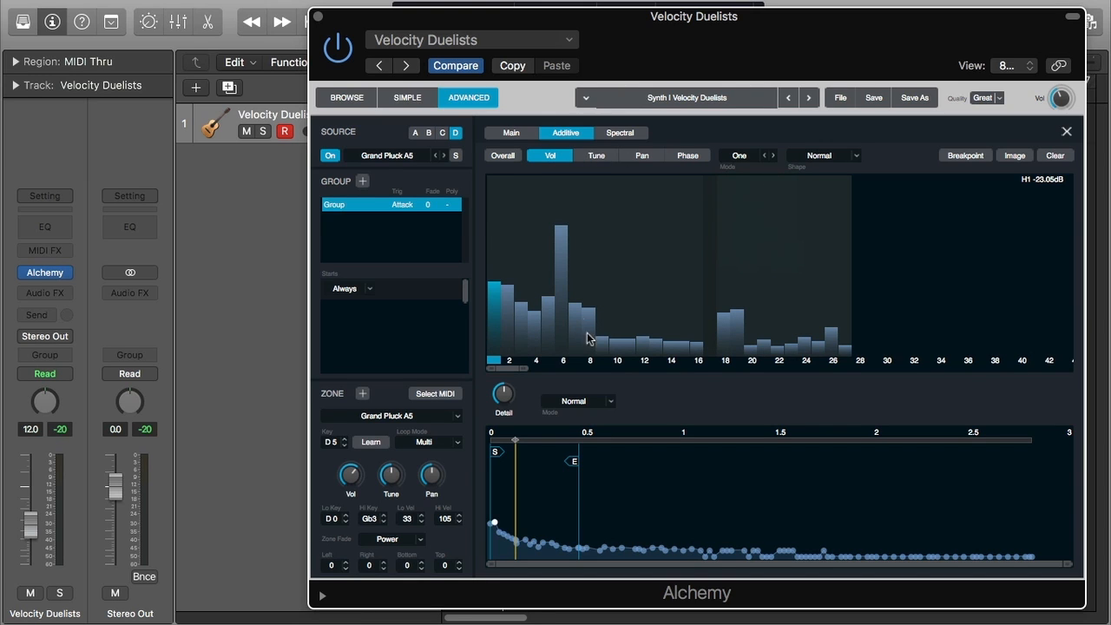
mouse_move(700, 343)
mouse_down()
mouse_move(702, 224)
mouse_move(686, 329)
mouse_move(697, 213)
mouse_move(672, 310)
mouse_up()
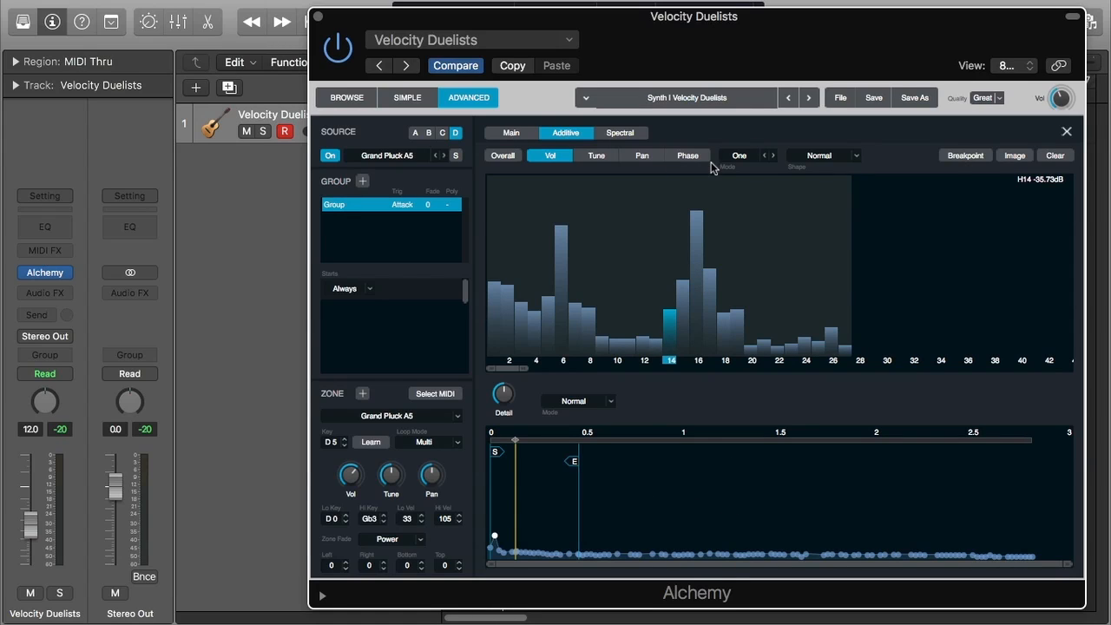
Switch the edit mode to All and raise all partial volumes together, then set partials 27 and 16
click(749, 165)
click(751, 190)
drag(719, 309, 715, 280)
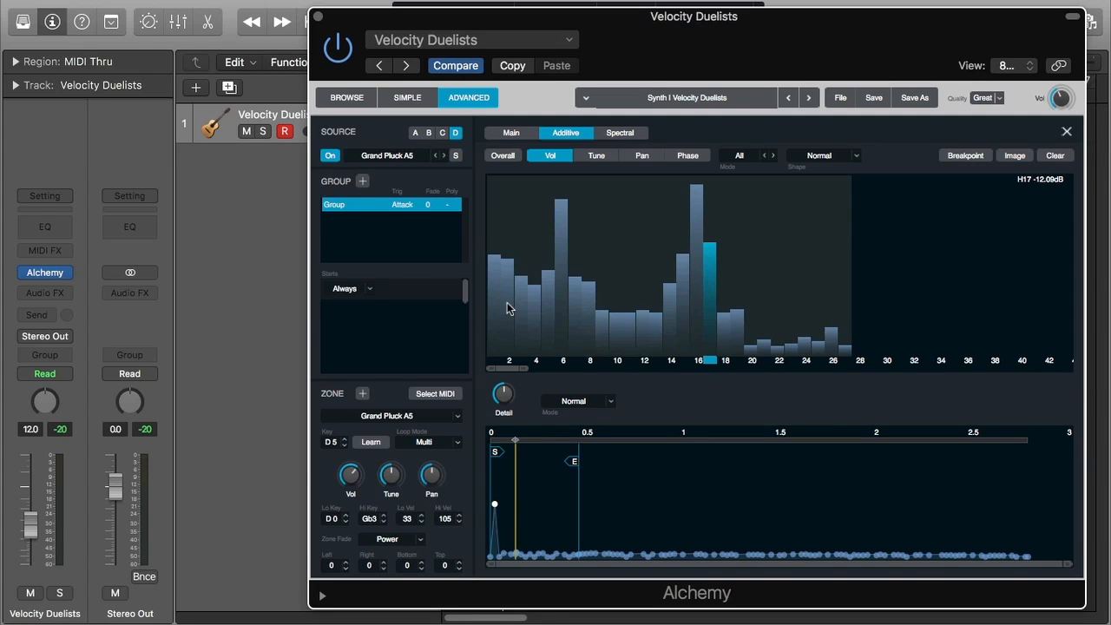
click(847, 351)
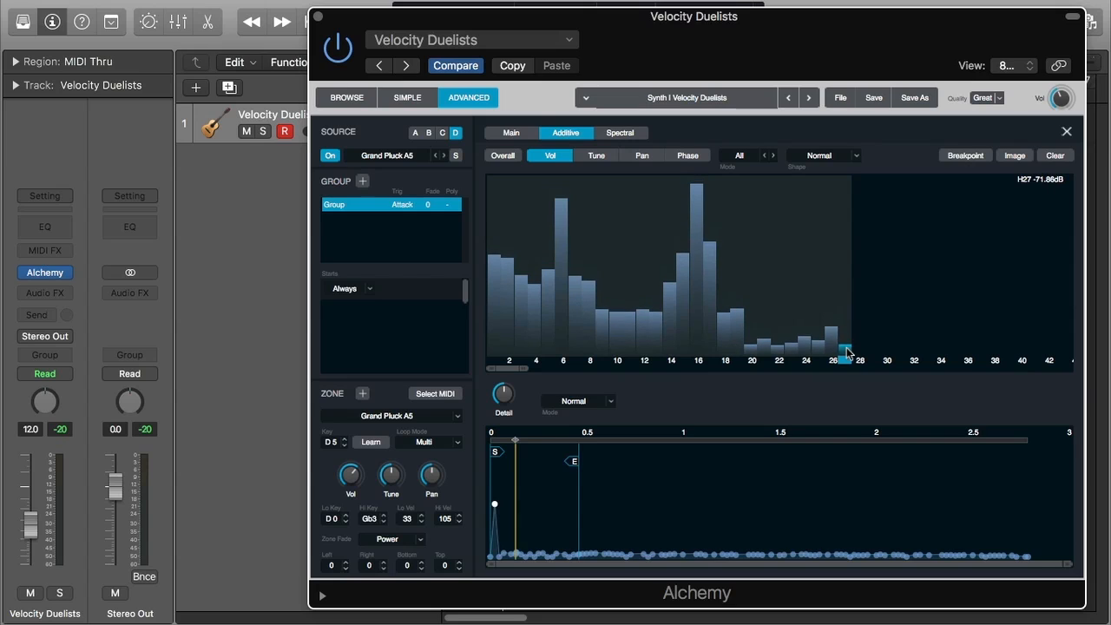
click(697, 233)
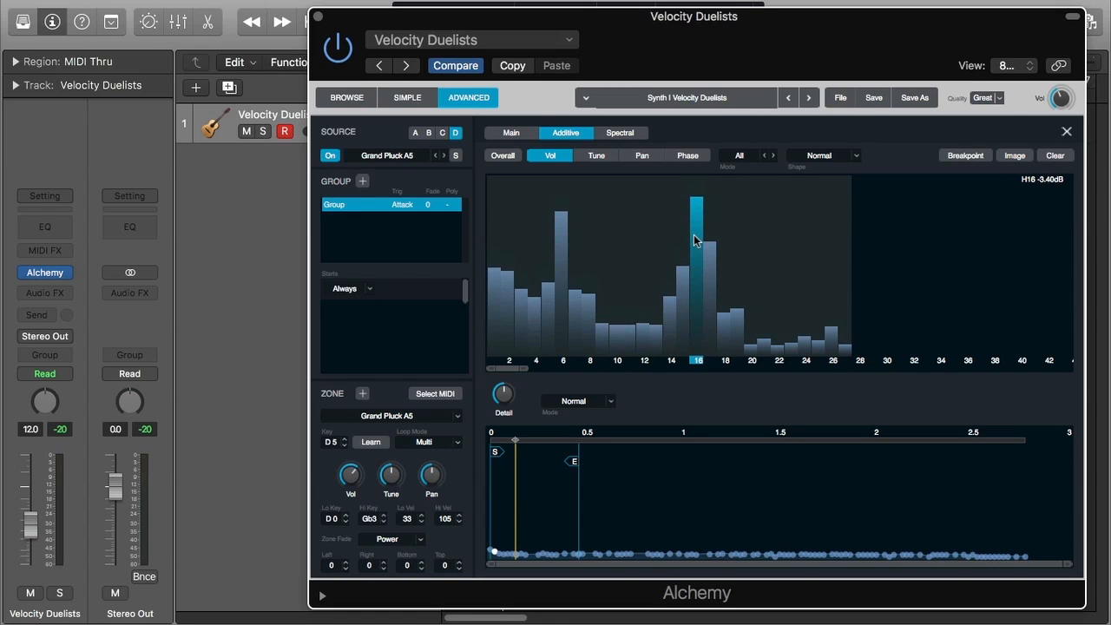
Switch the edit mode to Even and reshape the volumes of the even partials from 12 to 22
click(751, 156)
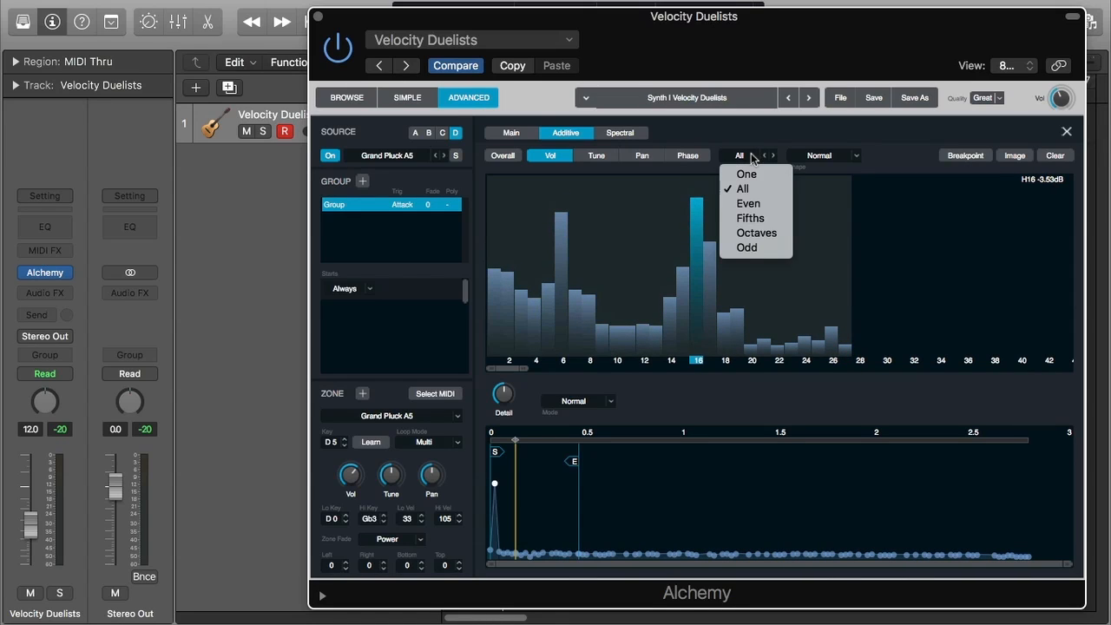
click(757, 204)
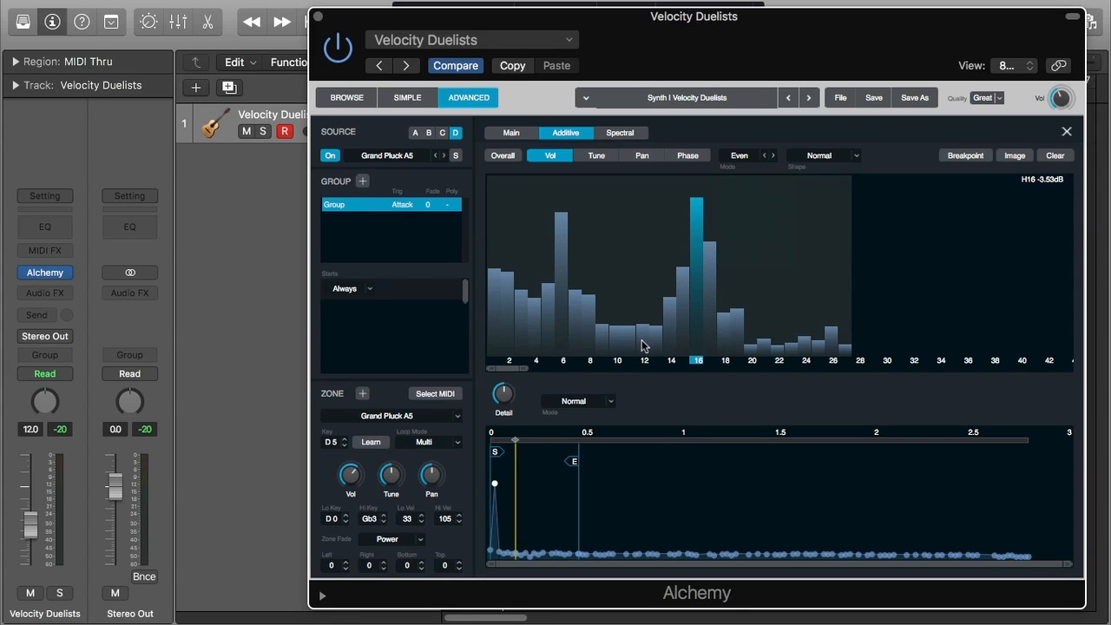
drag(641, 346, 644, 290)
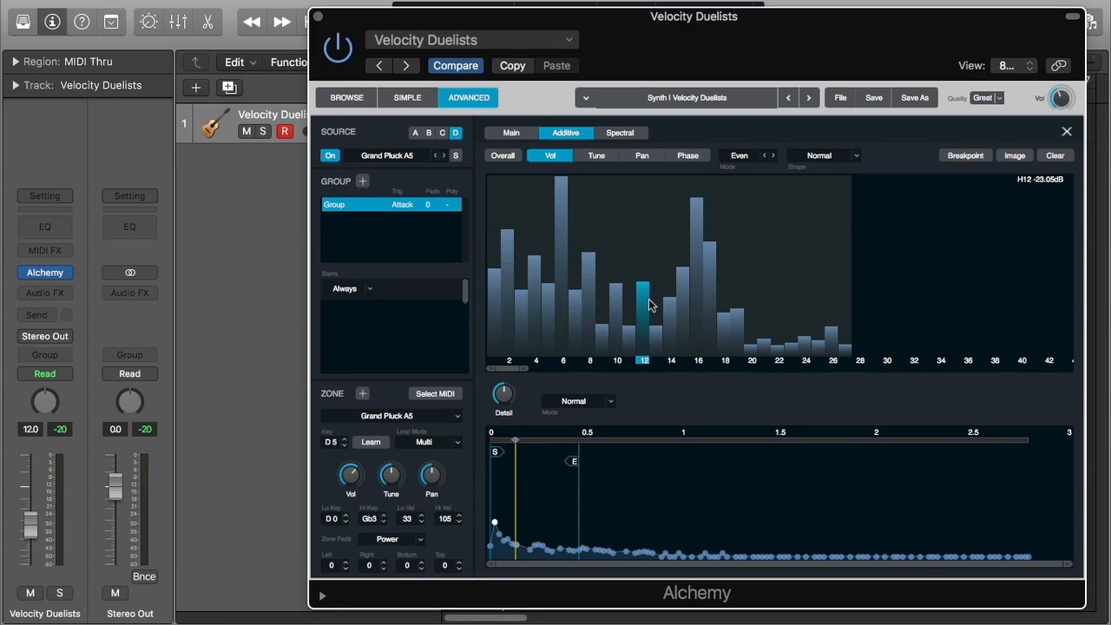
drag(643, 301, 644, 321)
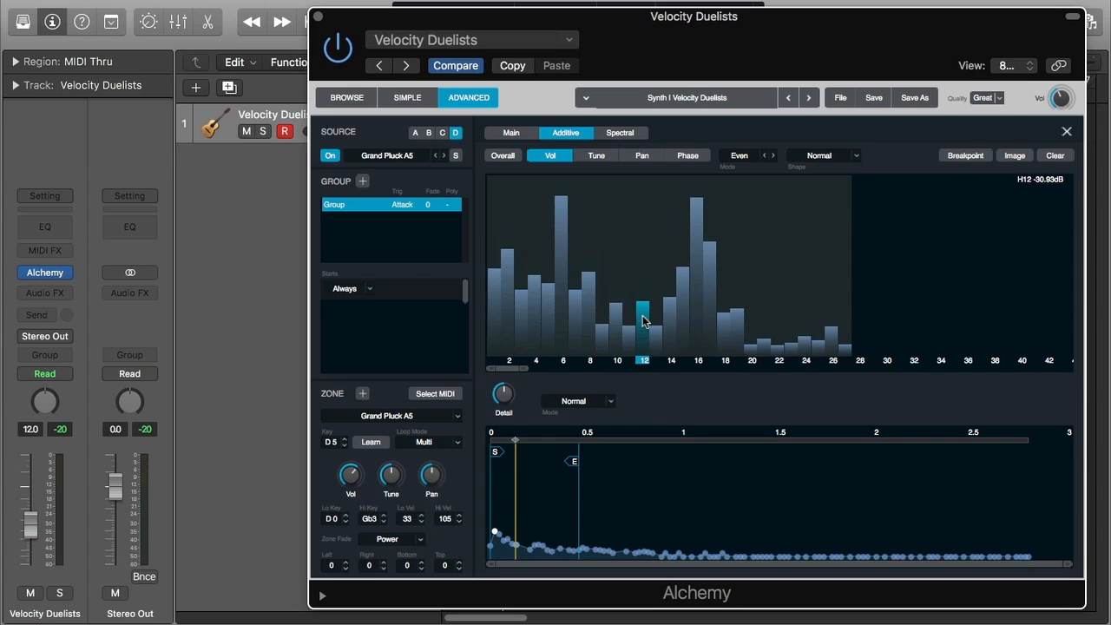
drag(699, 236, 737, 303)
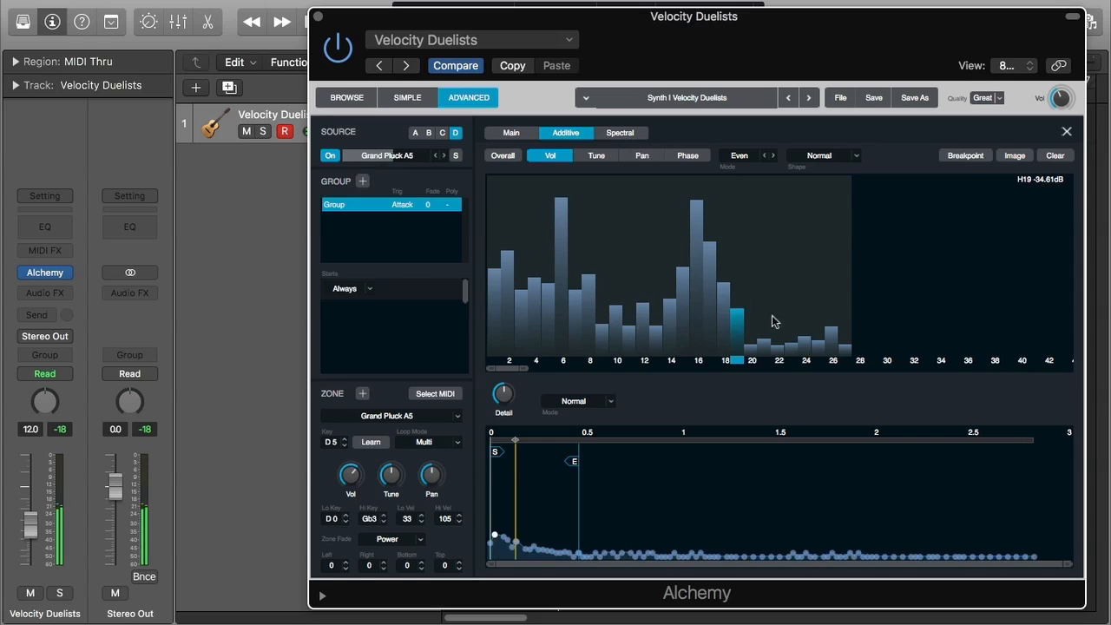
click(778, 343)
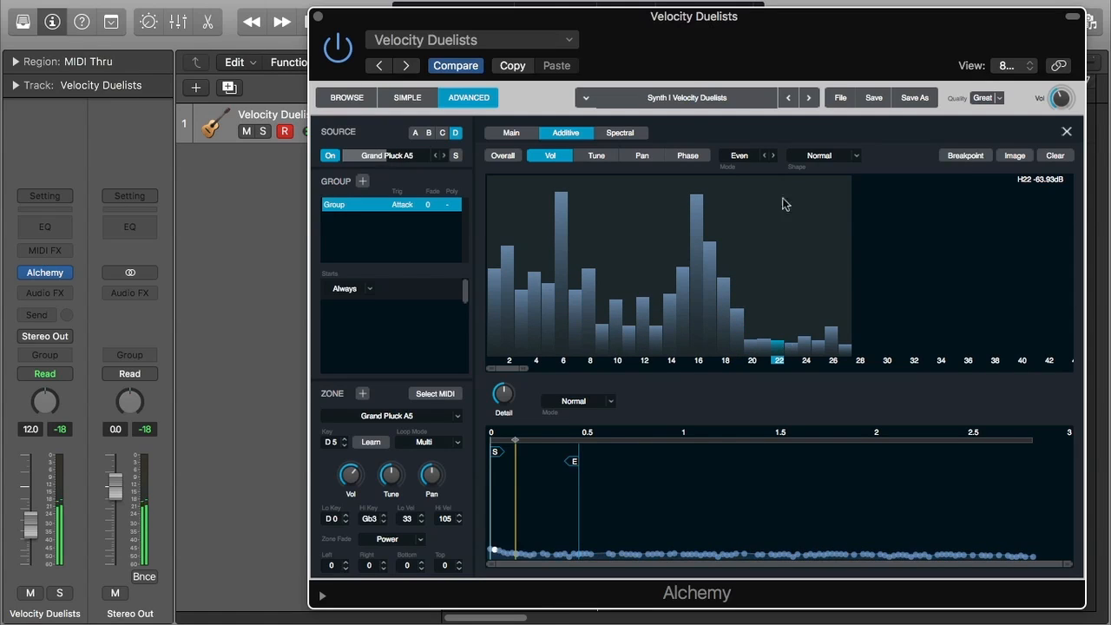
Return to One mode and lower partials 16 and 2 individually, then adjust partial 6
click(752, 158)
click(736, 170)
drag(695, 267, 697, 317)
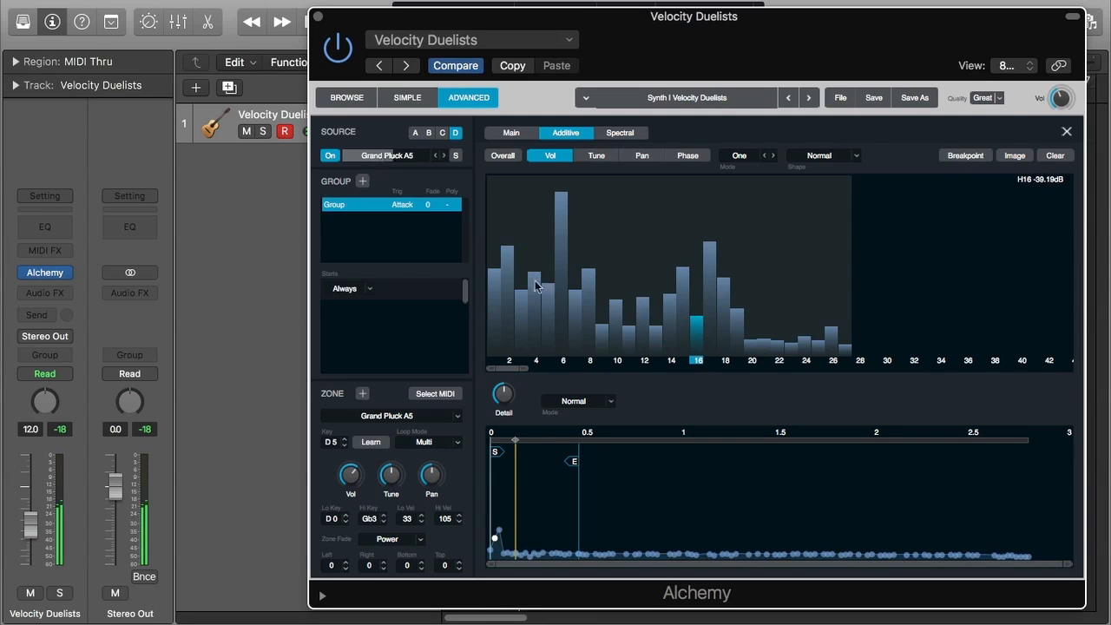
drag(503, 272, 509, 305)
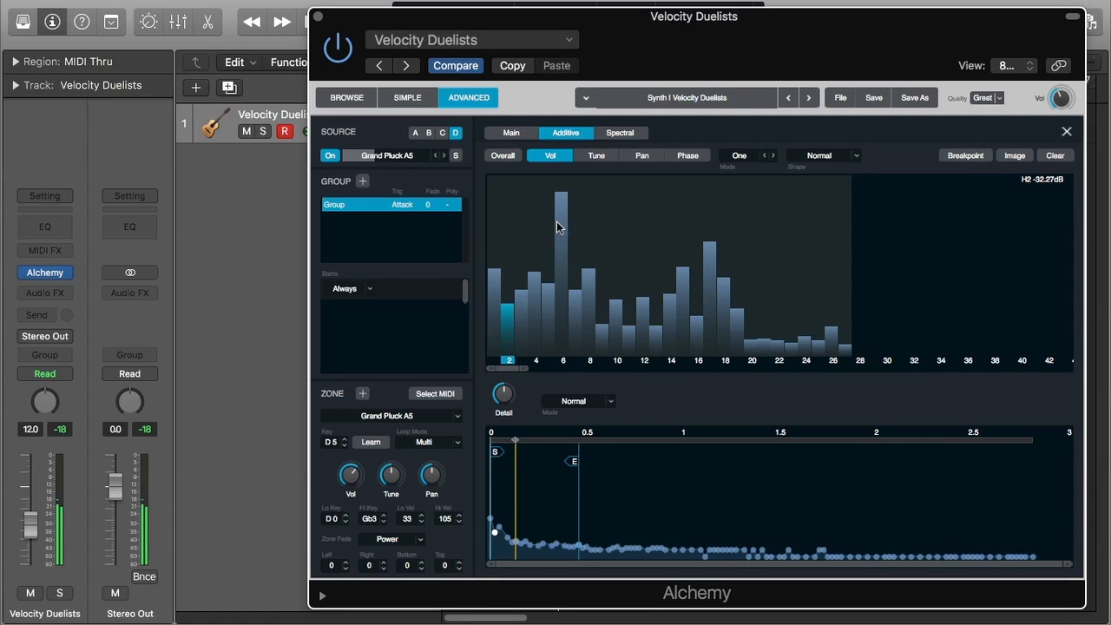
click(558, 228)
In the Tune display, raise partials 4 and 16 and lower partials 24 and 26
click(610, 157)
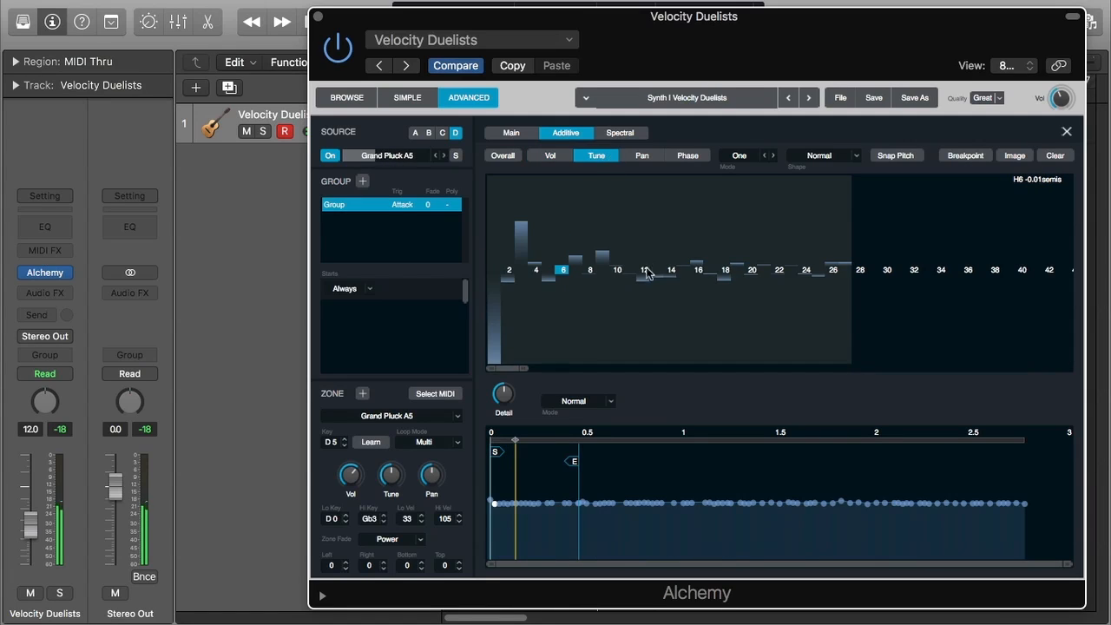
drag(539, 241, 540, 189)
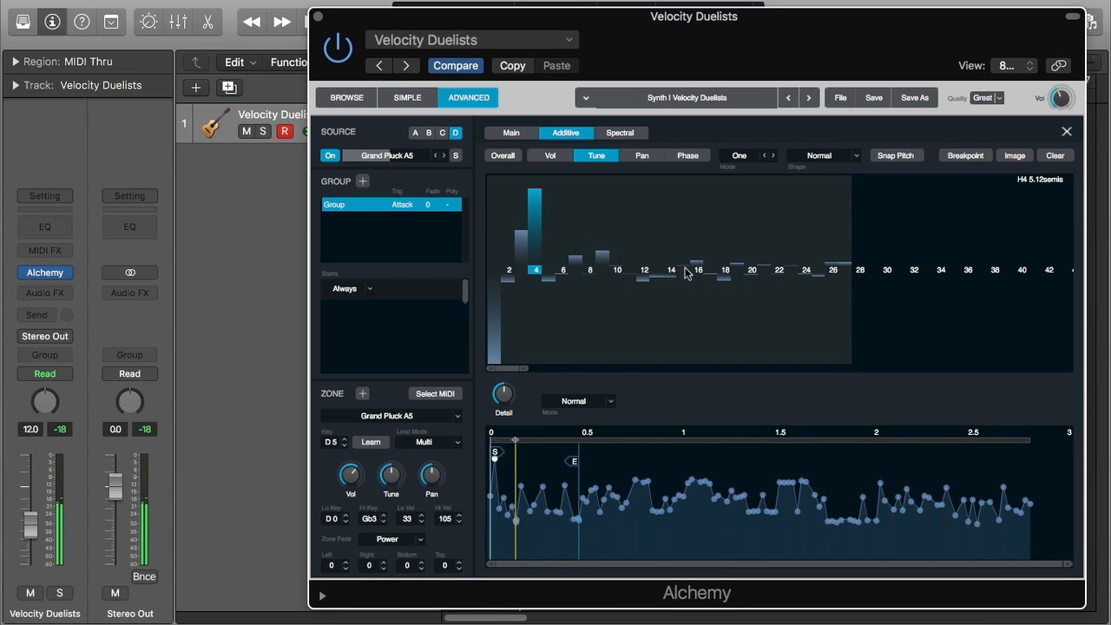
drag(698, 272, 699, 210)
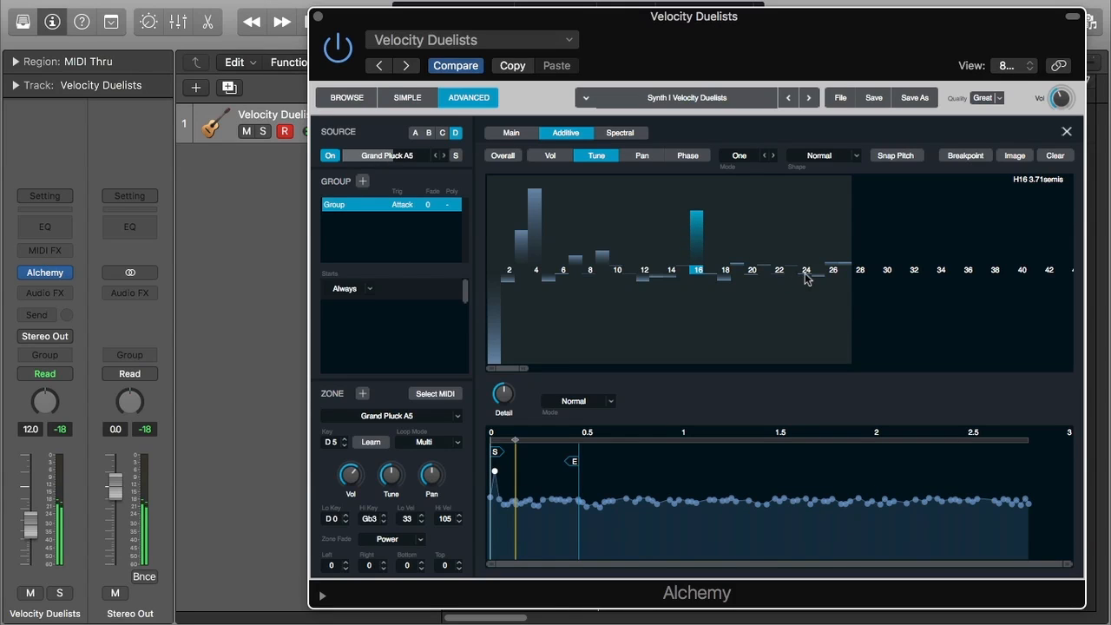
drag(806, 278, 803, 345)
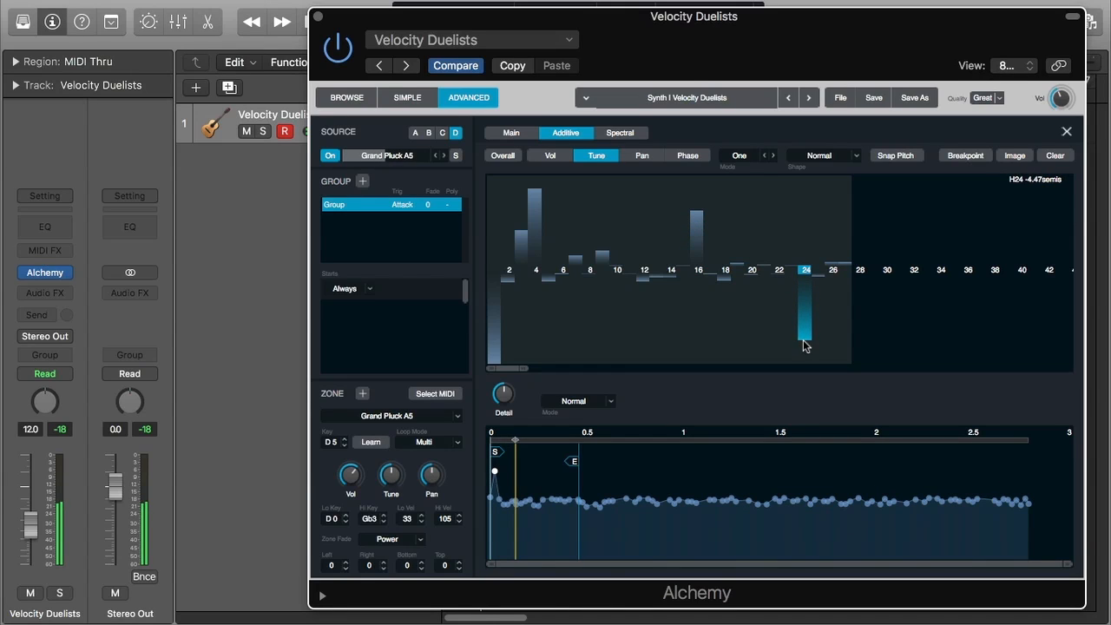
drag(832, 266, 837, 311)
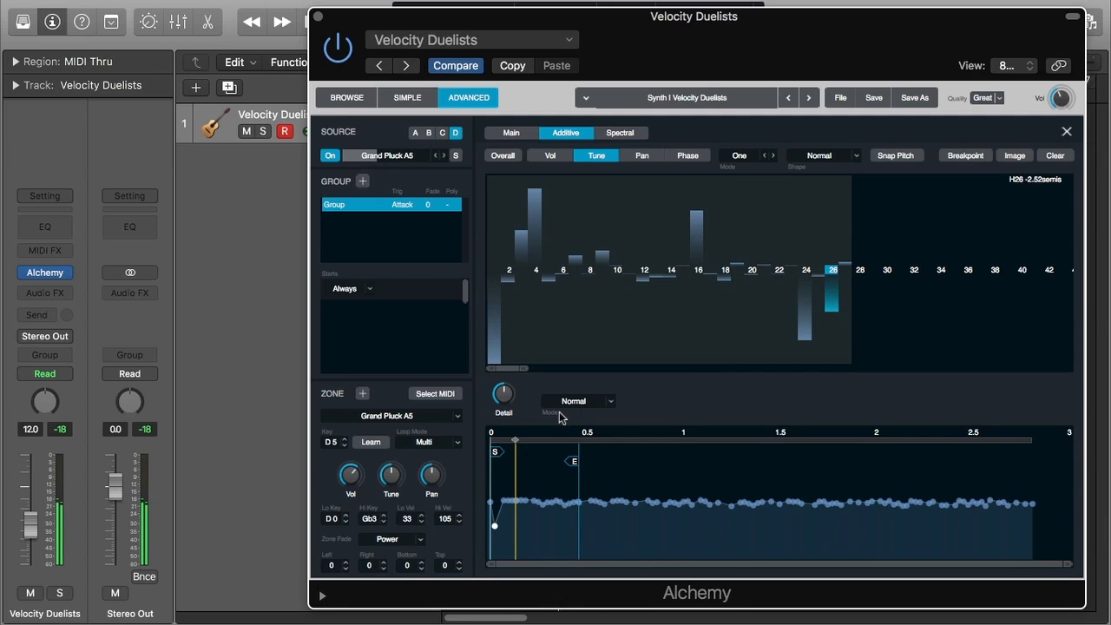
Select a short range at the start of the partial envelope timeline and switch the edit mode to Fifths
mouse_move(518, 440)
mouse_down()
mouse_move(545, 442)
mouse_move(503, 444)
mouse_move(552, 442)
mouse_move(484, 440)
mouse_up()
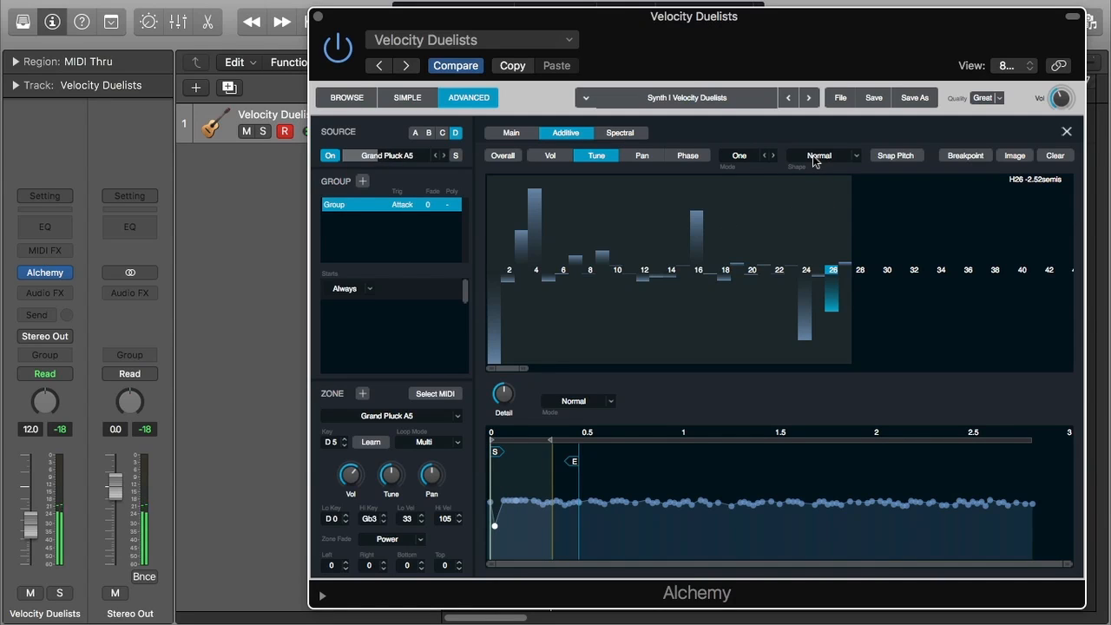
click(742, 156)
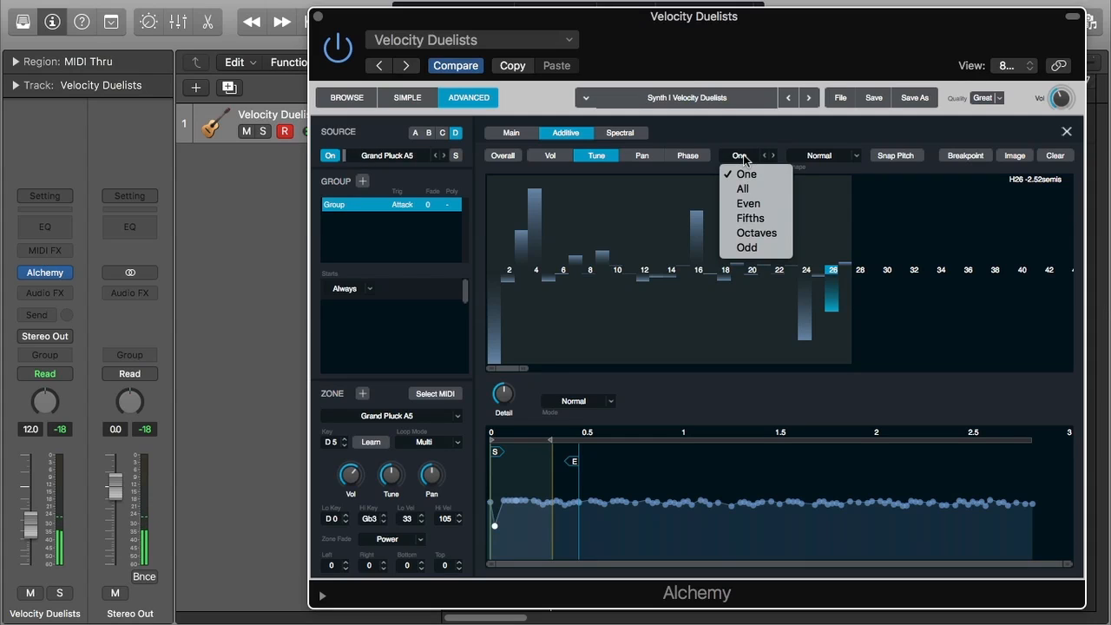
click(776, 221)
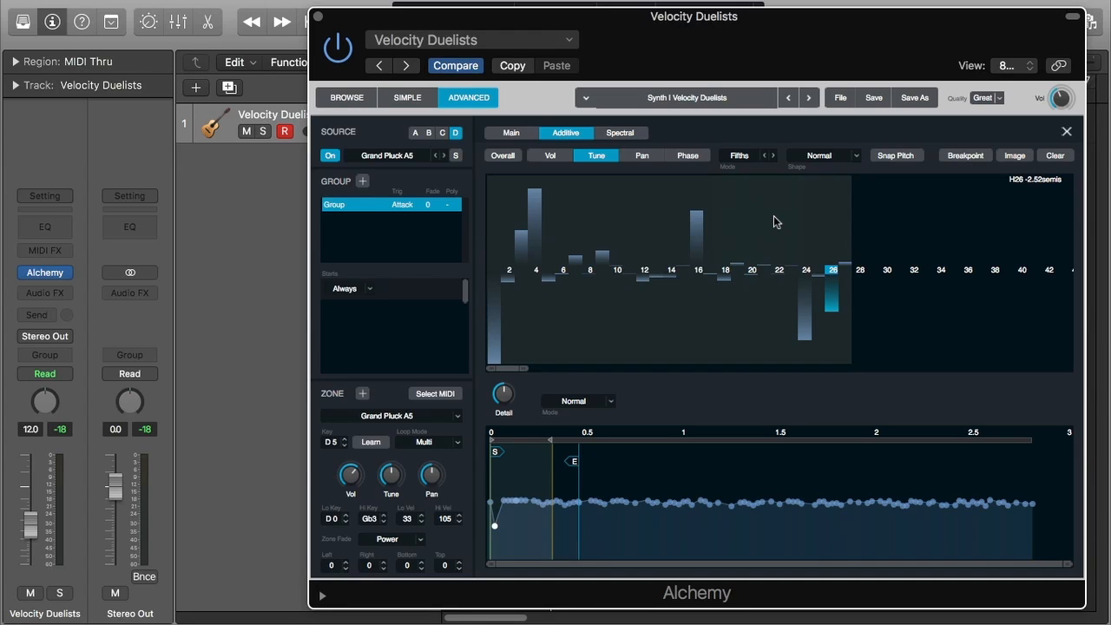
Compare the Main view with the Additive Tune display and inspect partial 16 and the edit mode options
click(496, 134)
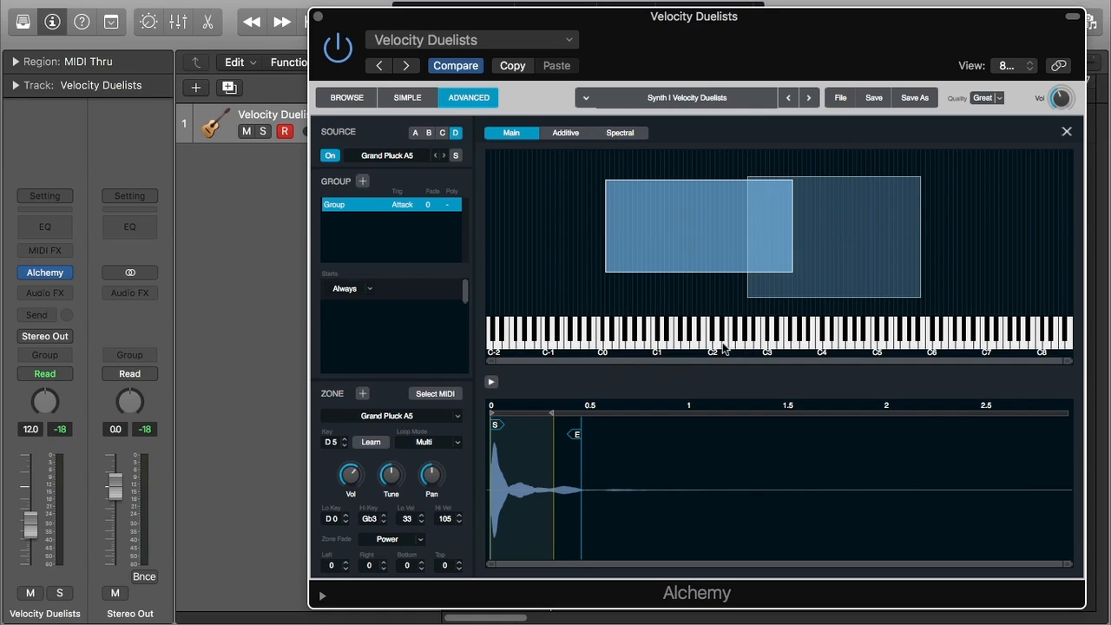
click(565, 132)
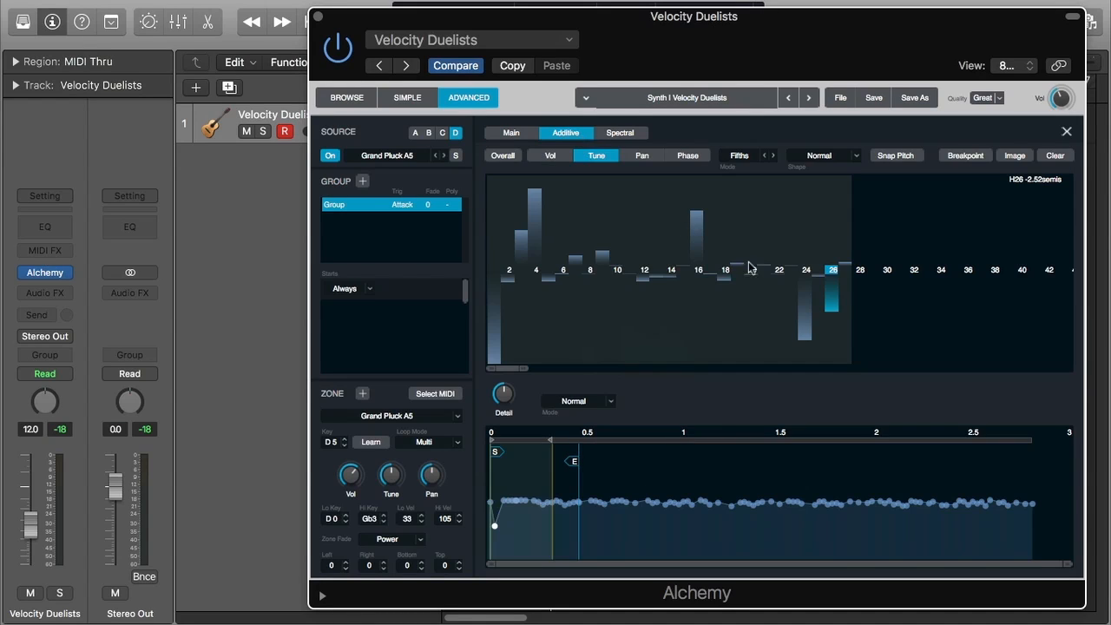
click(697, 240)
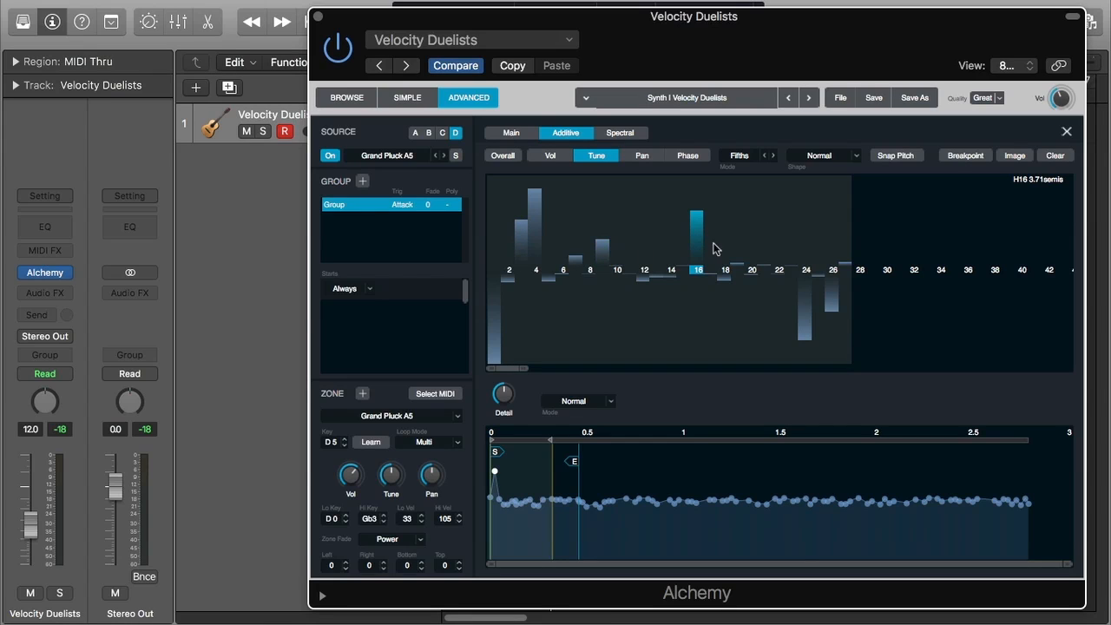
click(739, 159)
key(Escape)
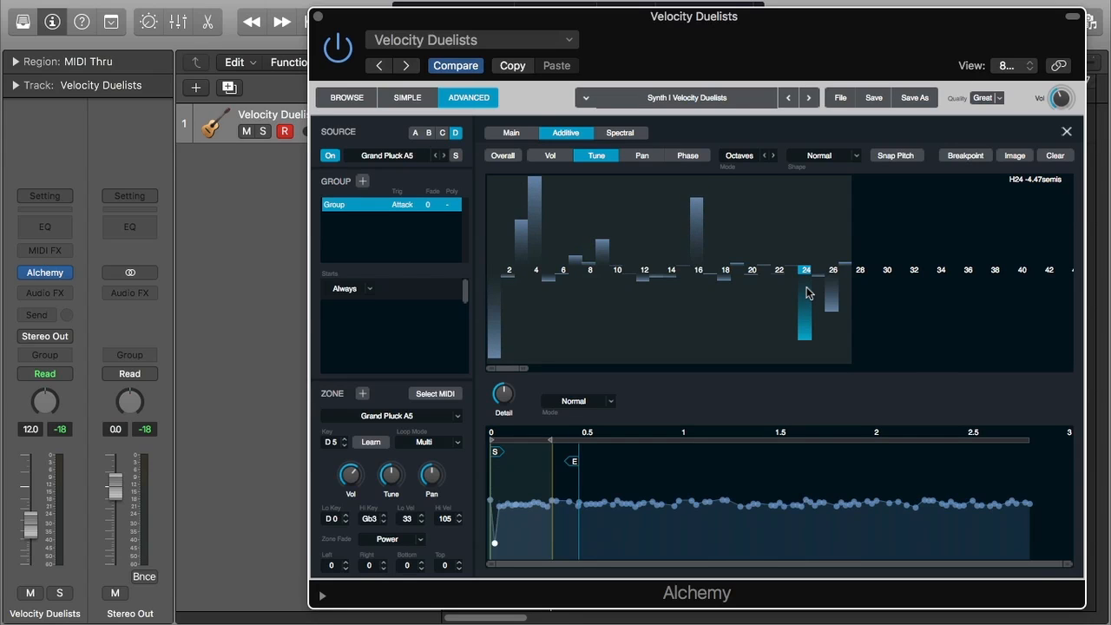
Switch the edit mode to Odd and lower the tuning of the odd partials around the middle of the range
click(745, 156)
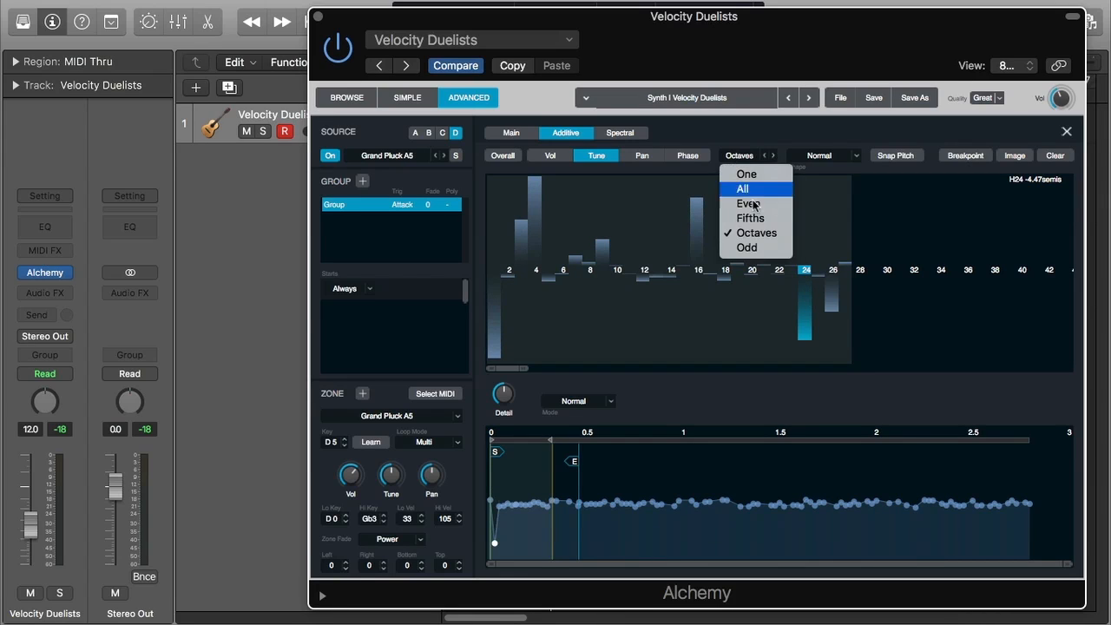
click(748, 247)
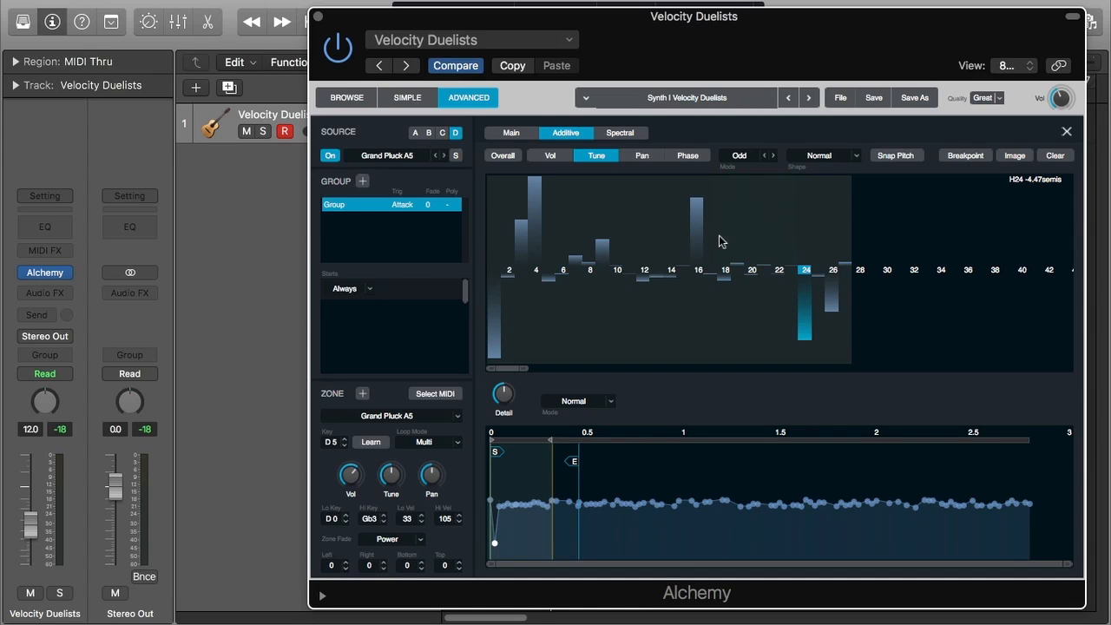
mouse_move(697, 243)
mouse_down()
mouse_move(697, 280)
mouse_move(701, 228)
mouse_move(704, 263)
mouse_move(721, 244)
mouse_move(714, 250)
mouse_up()
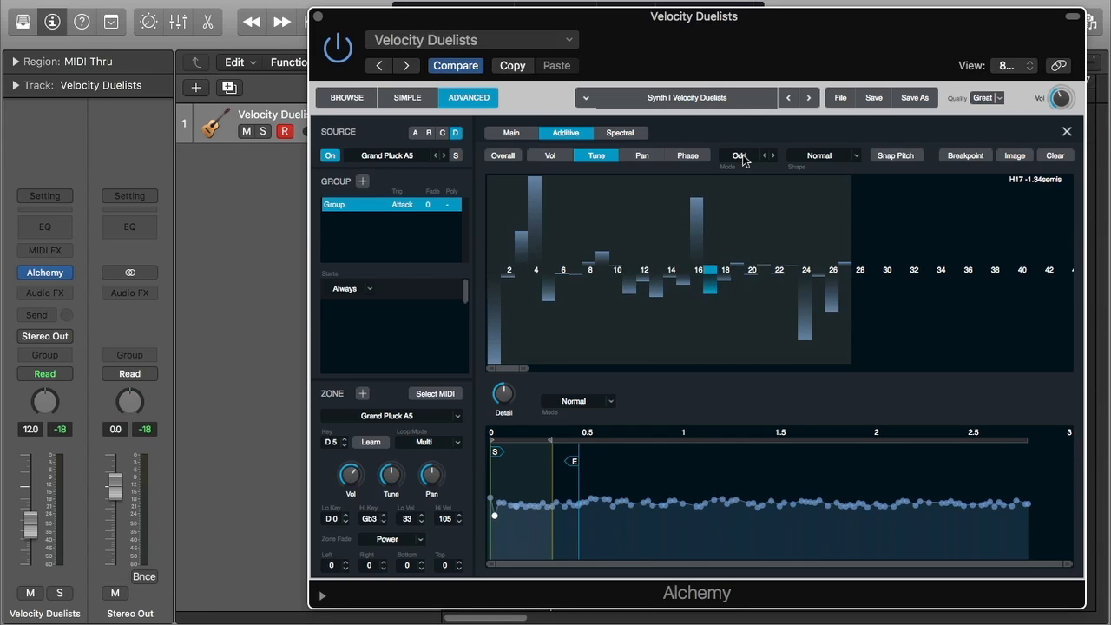
Set the edit mode back to One
click(740, 156)
click(766, 144)
click(742, 159)
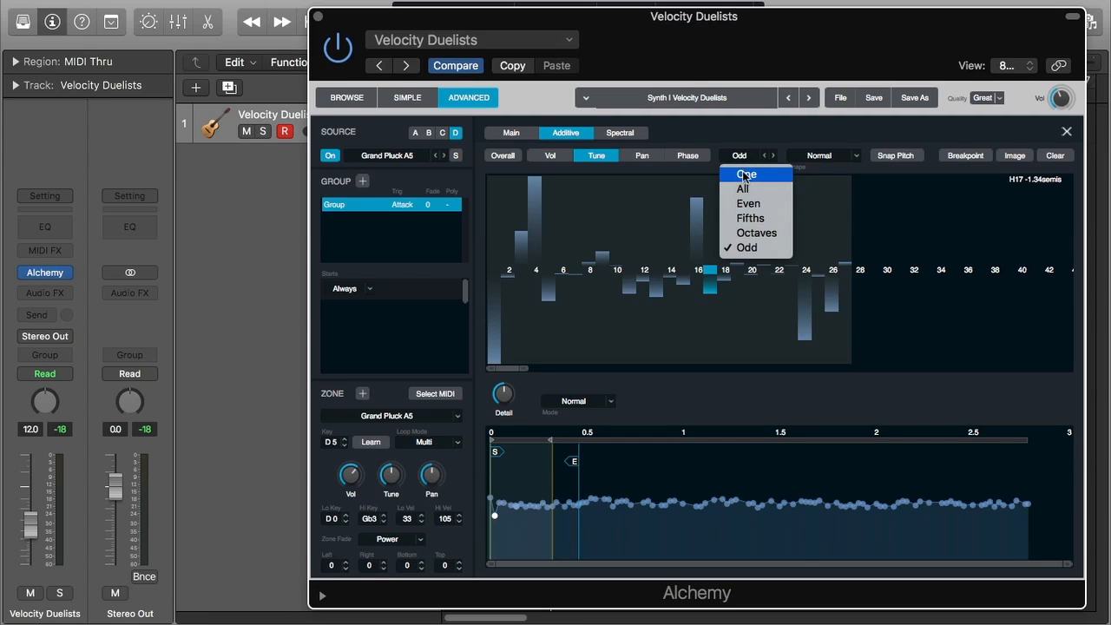
click(743, 174)
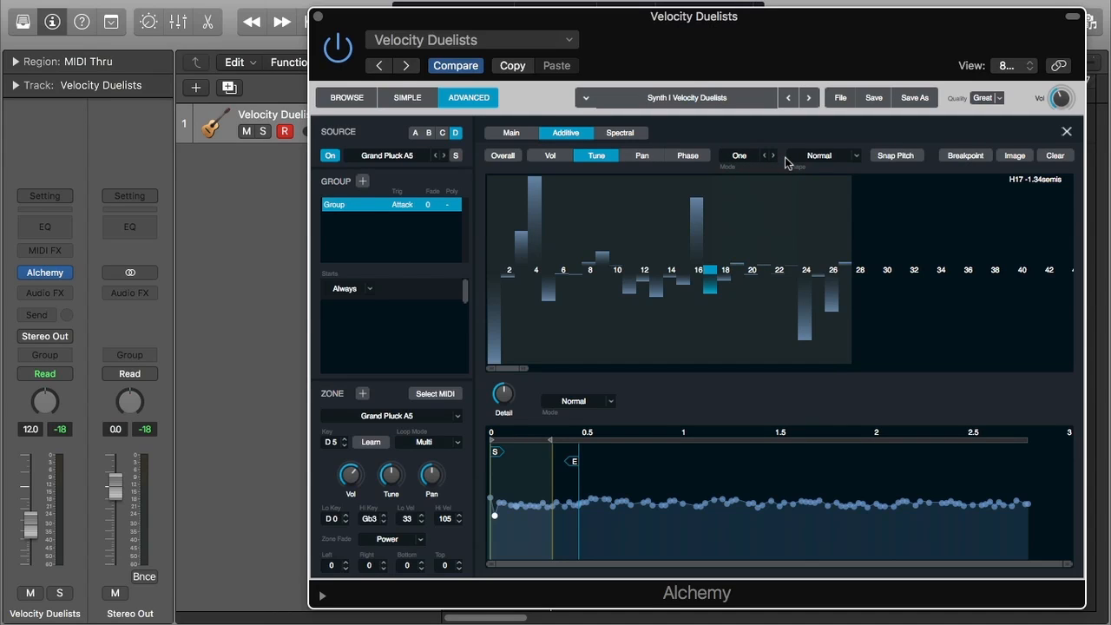
Review the Shape options and the Pan, Phase and Vol displays of the partials
click(836, 158)
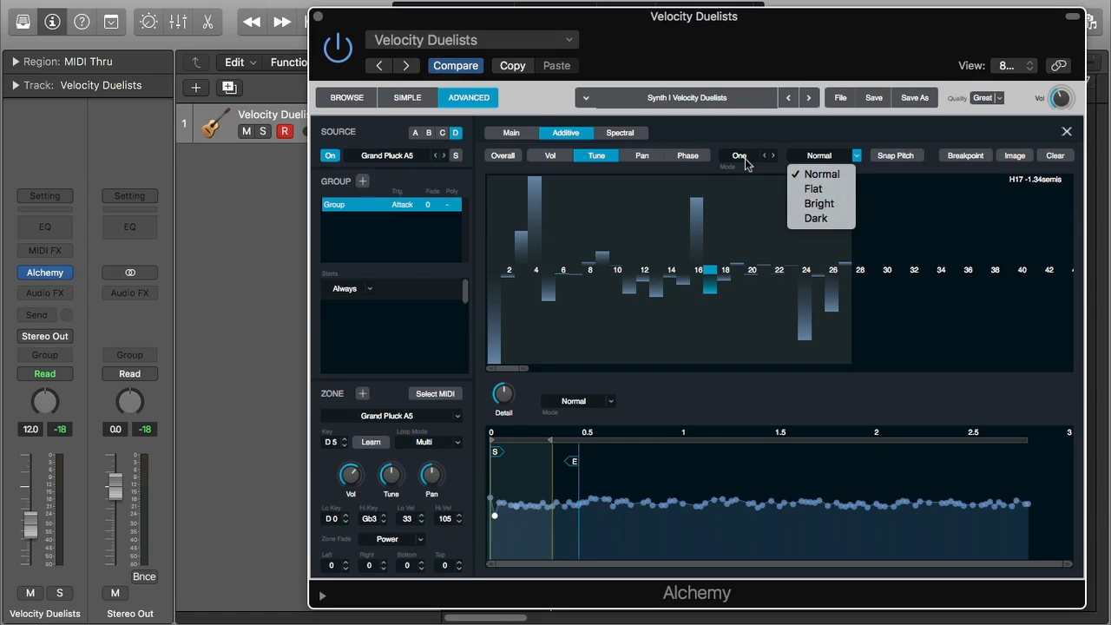
click(650, 155)
click(687, 155)
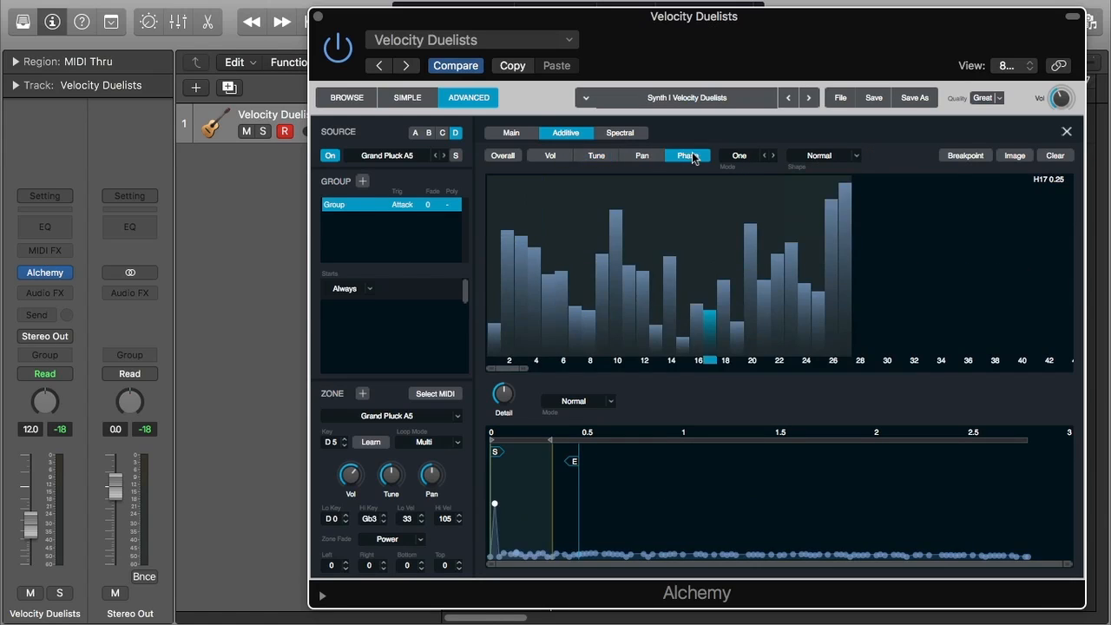
click(645, 157)
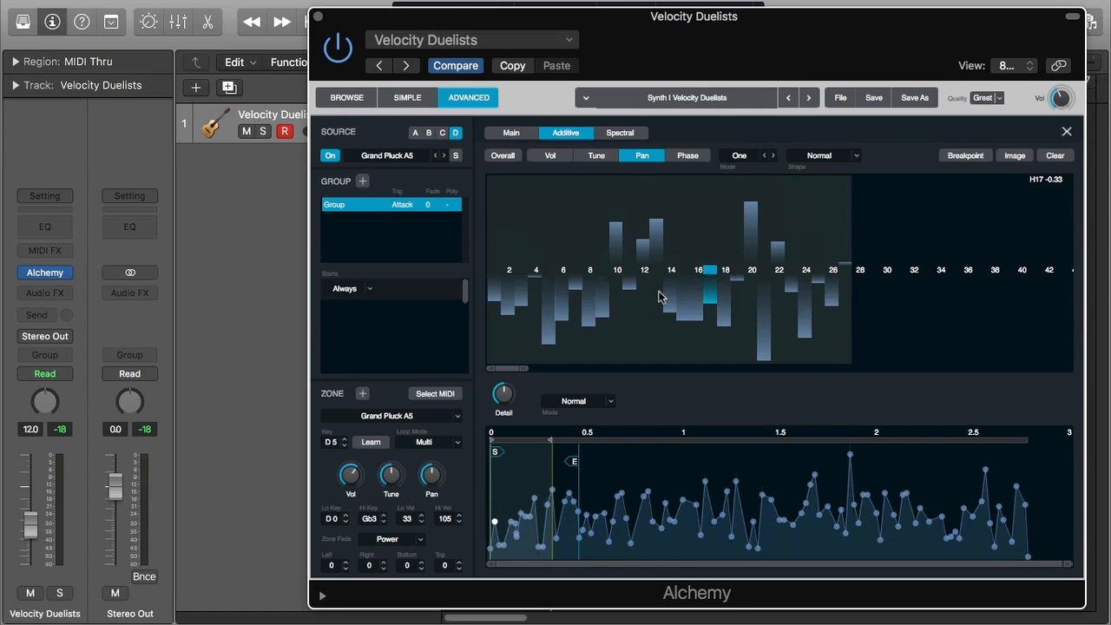
click(550, 156)
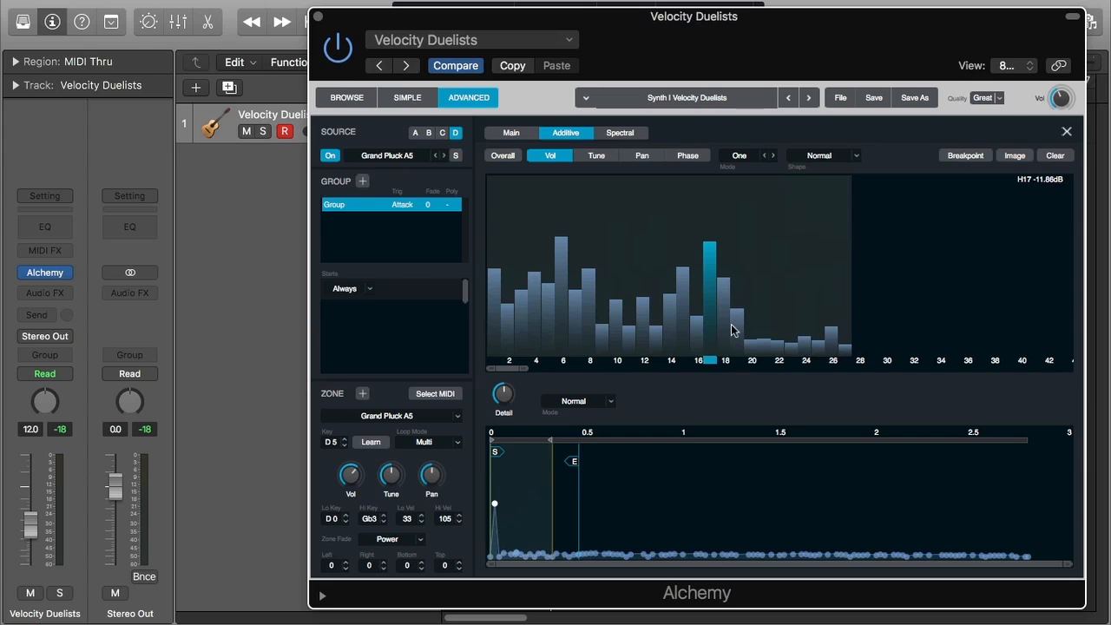
In the Vol display, switch the edit mode to All and raise the volumes of all partials
click(739, 157)
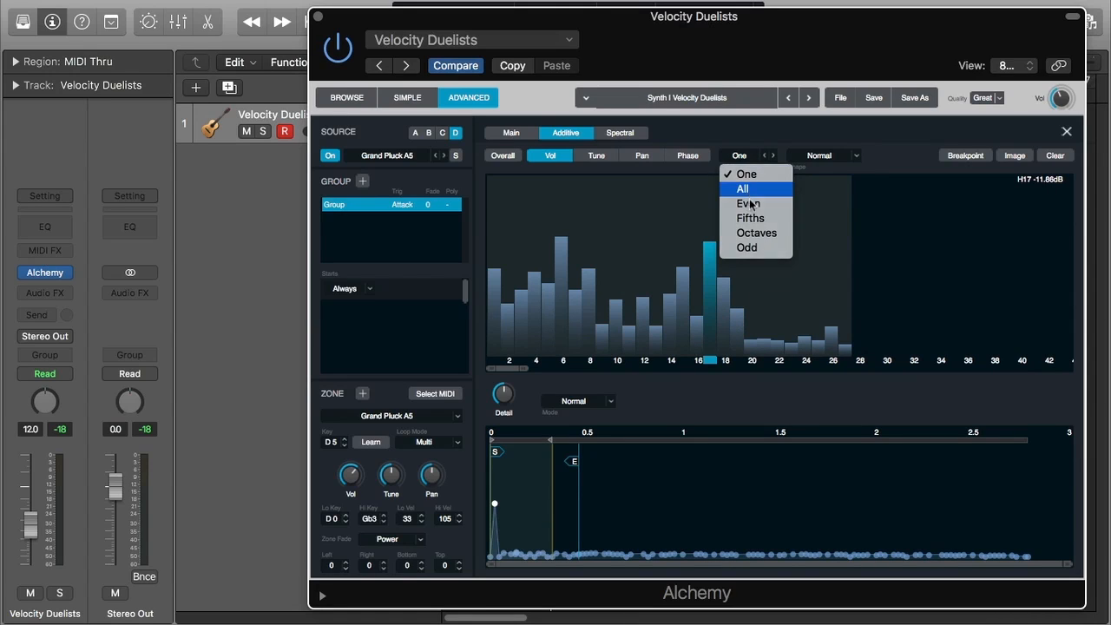
click(749, 194)
mouse_move(719, 342)
mouse_down()
mouse_move(717, 308)
mouse_move(713, 328)
mouse_up()
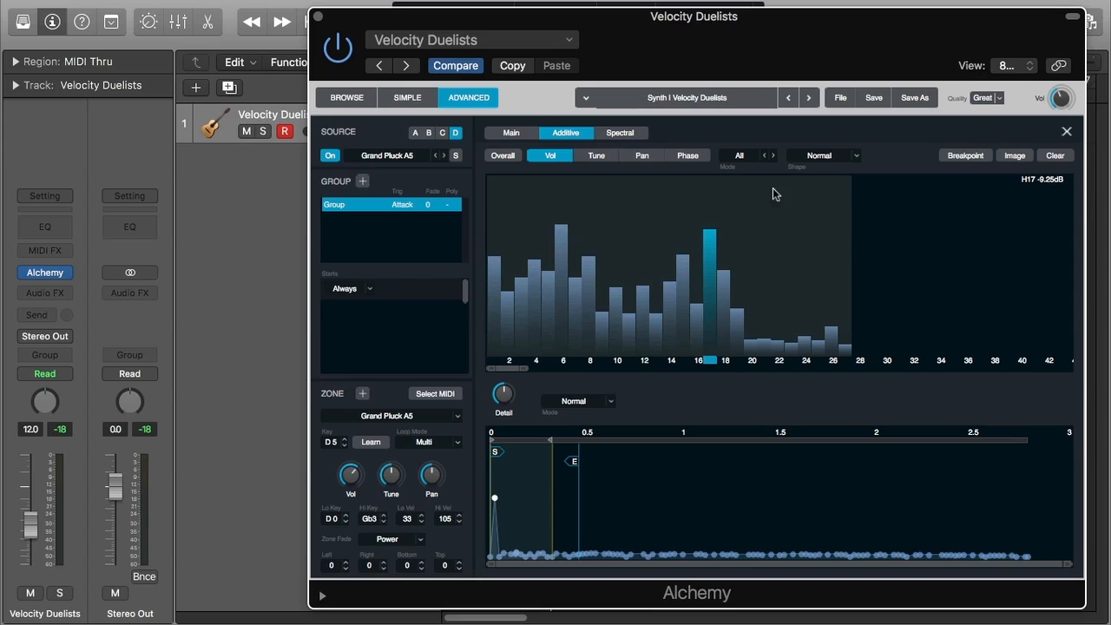
Set the Shape to Flat and raise the partial volumes around partial 17
click(822, 160)
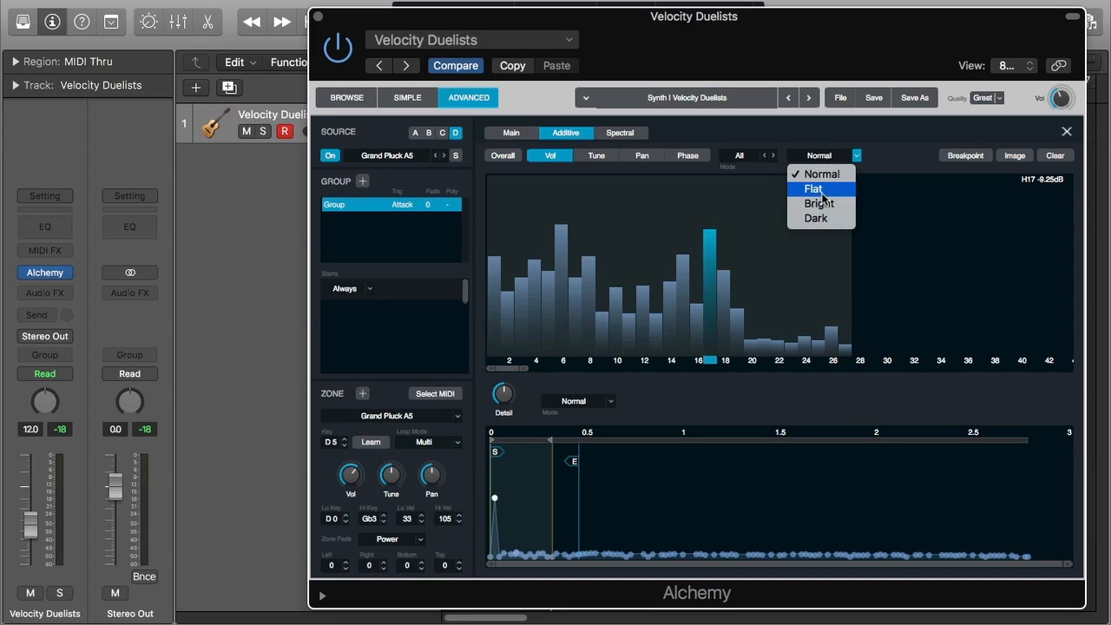
click(824, 194)
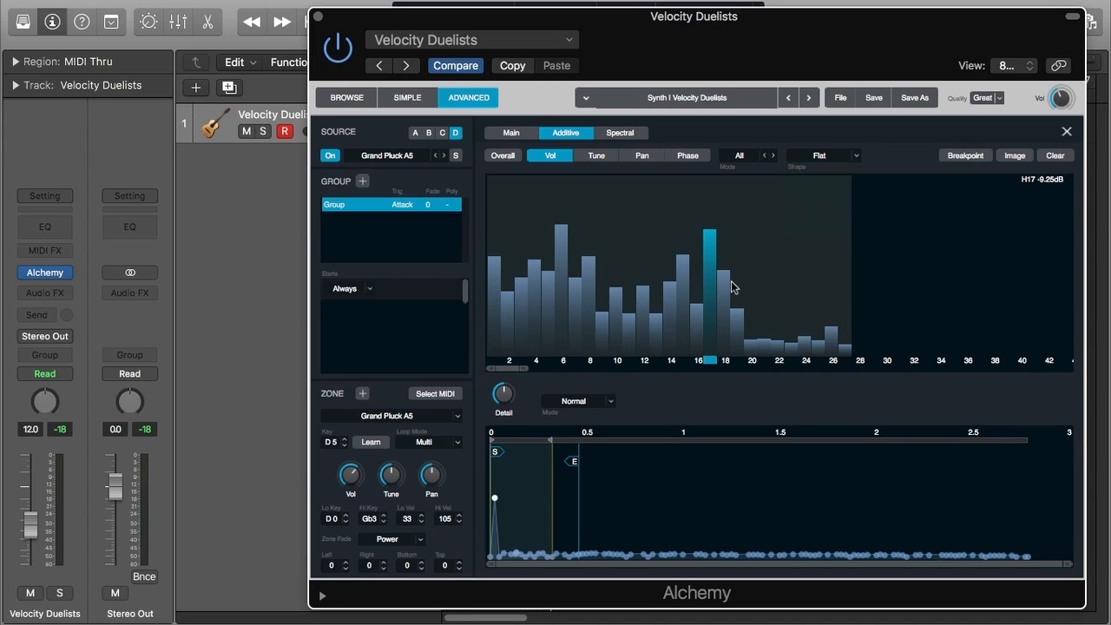
drag(737, 316, 736, 268)
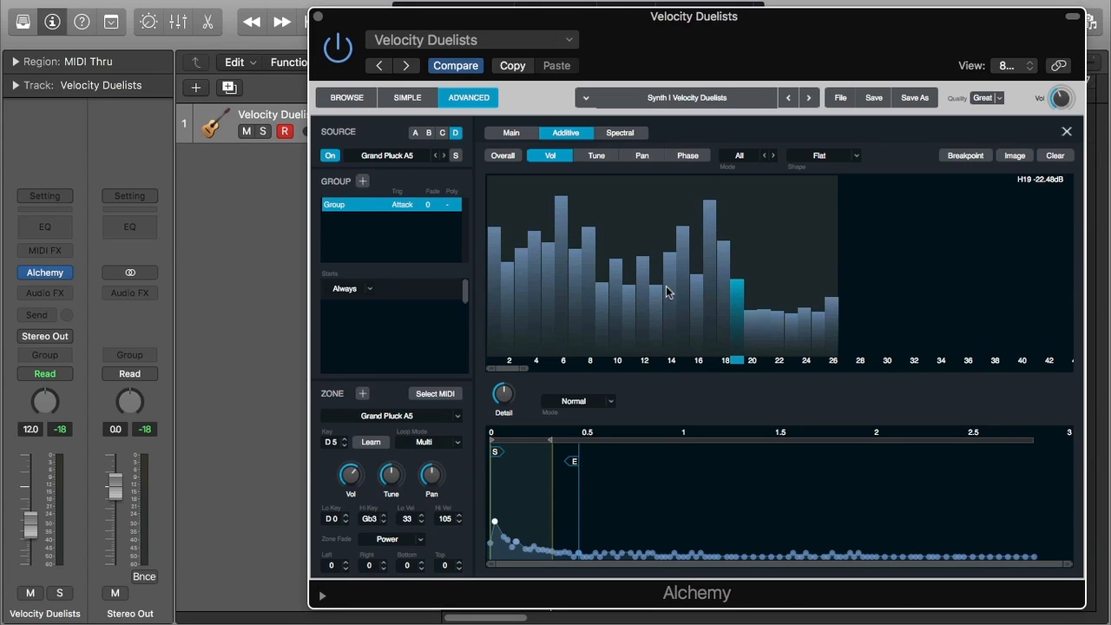
Set the Shape to Bright and raise the partial volumes around partial 22
click(591, 308)
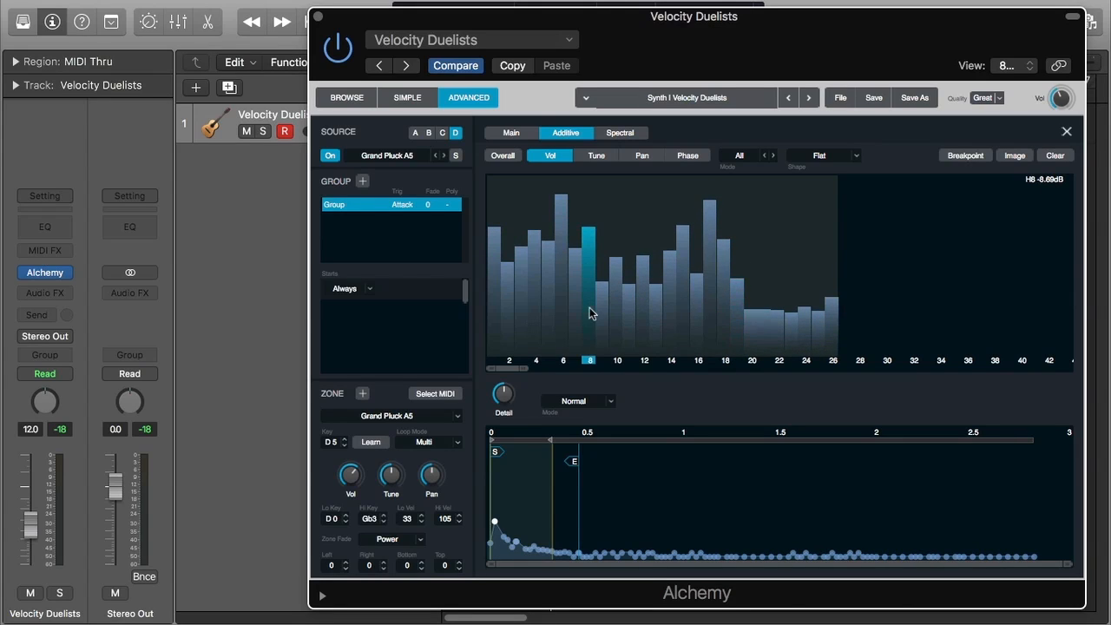
click(830, 162)
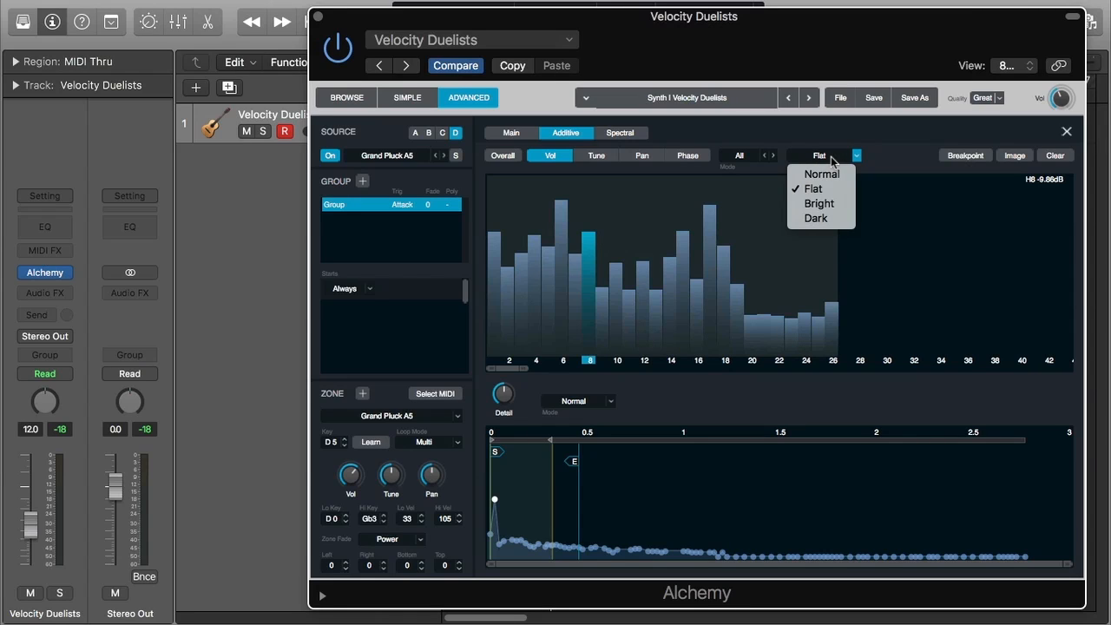
click(830, 201)
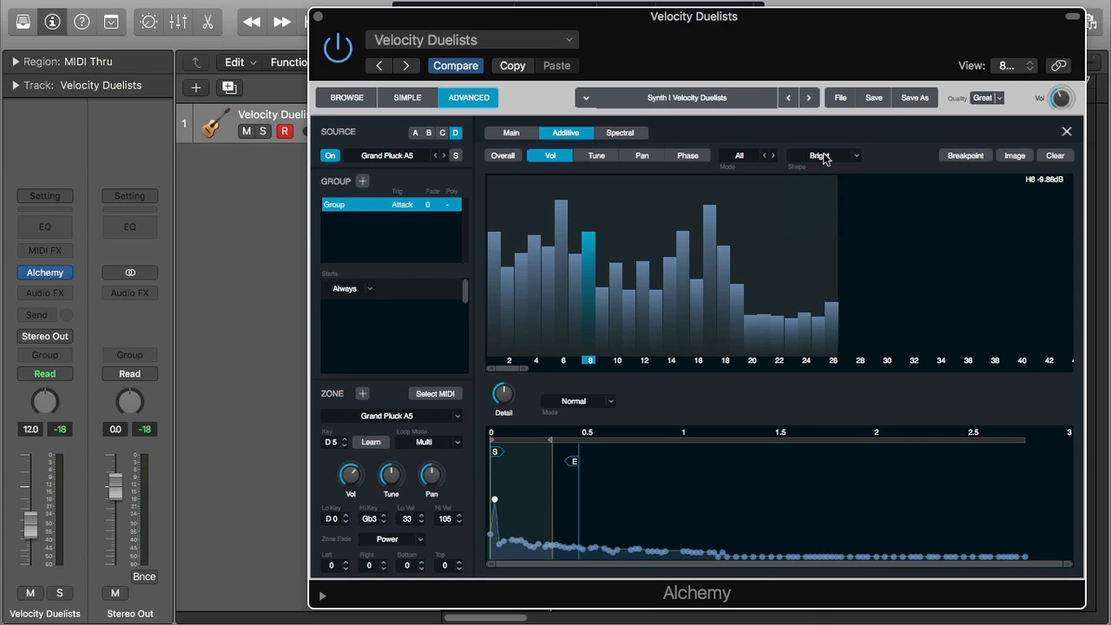
drag(779, 320, 781, 295)
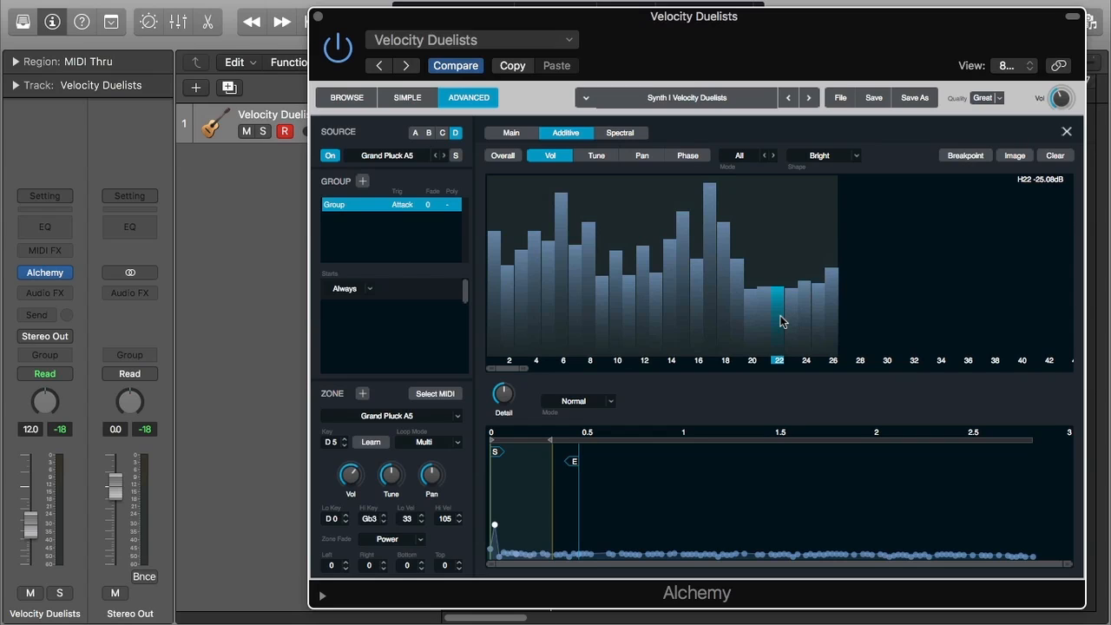
Set the Shape to Dark and reshape the partial volumes, raising the low partials and adjusting partial 23
click(832, 156)
click(833, 221)
mouse_move(573, 314)
mouse_down()
mouse_move(575, 275)
mouse_move(571, 337)
mouse_move(590, 316)
mouse_up()
mouse_move(748, 237)
mouse_down()
mouse_move(736, 272)
mouse_move(770, 304)
mouse_move(793, 299)
mouse_move(790, 267)
mouse_up()
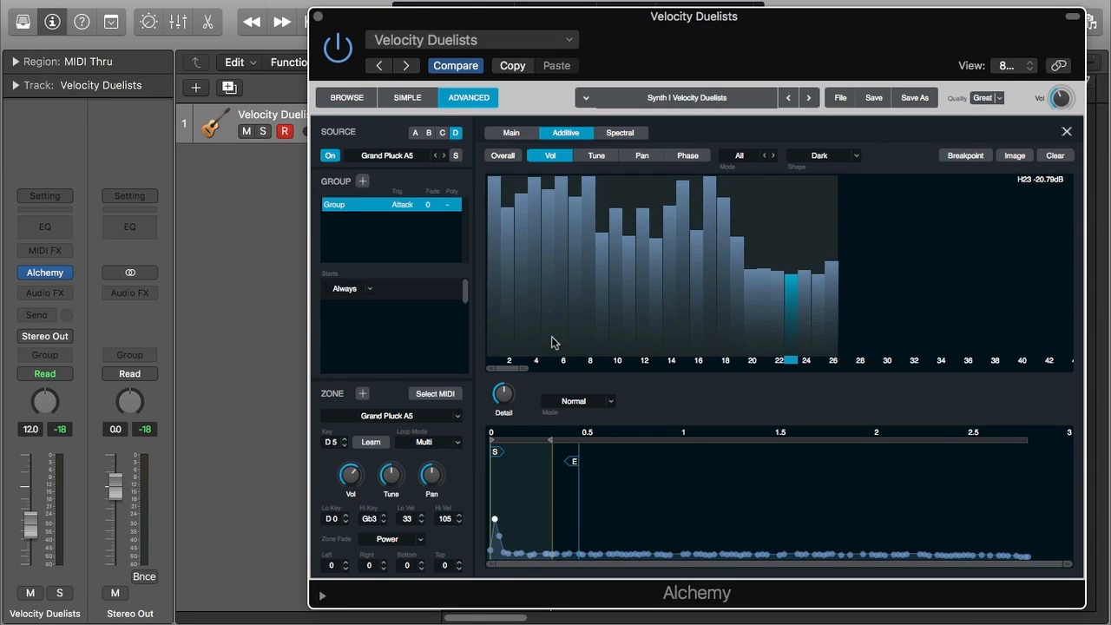
click(786, 295)
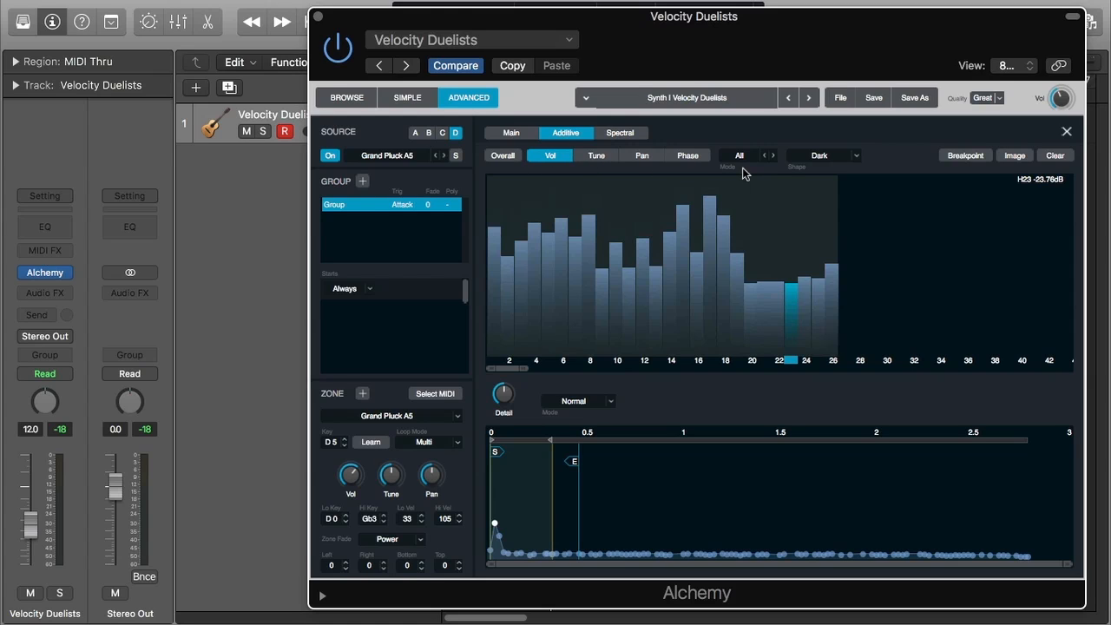
Switch to the Overall Tune display and, with Snap Pitch on, raise partials 17 and 5 by 2 semitones
click(514, 157)
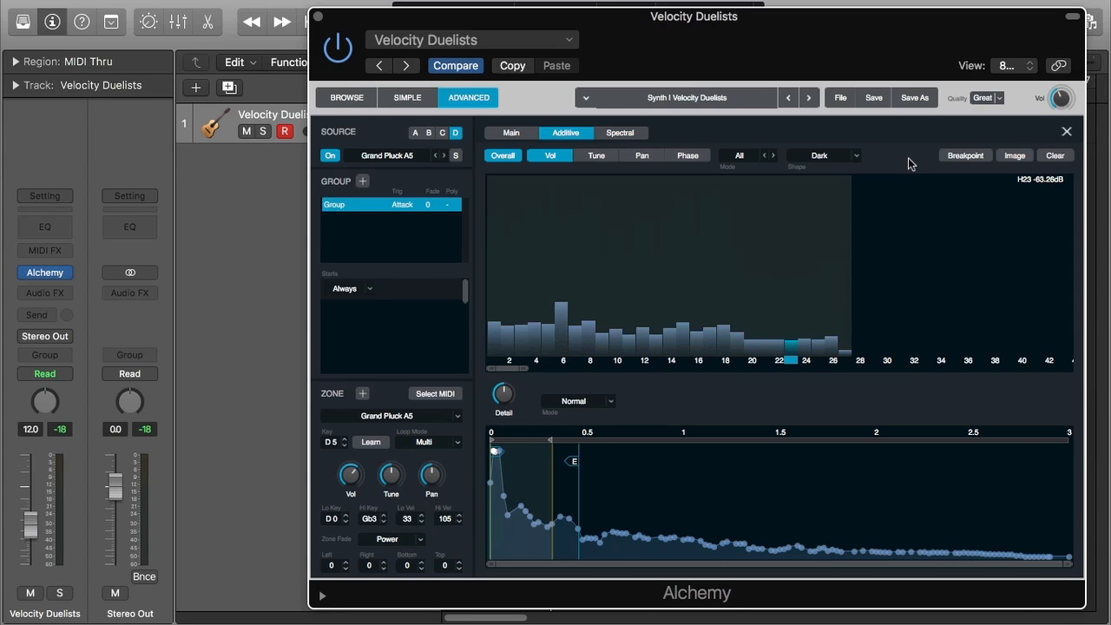
click(599, 155)
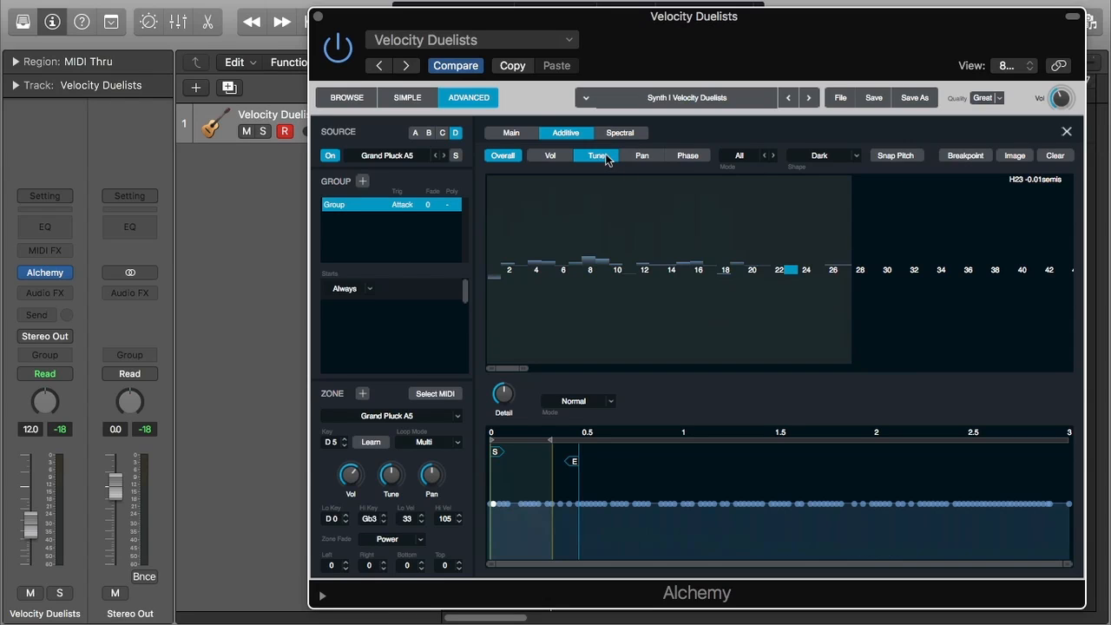
click(893, 160)
drag(790, 272, 791, 269)
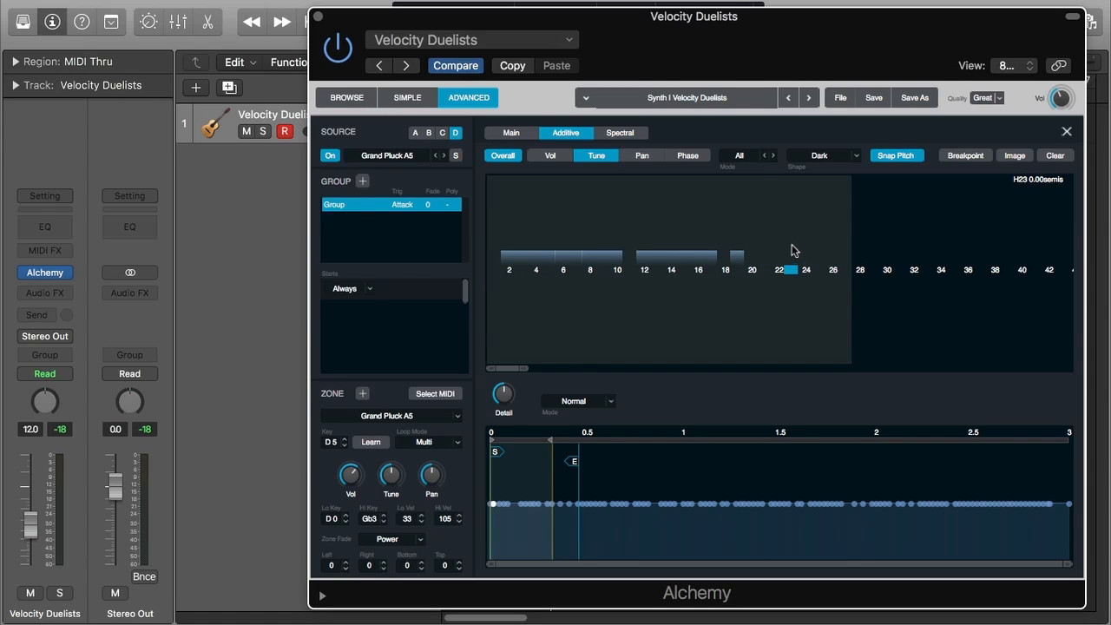
drag(712, 268, 712, 236)
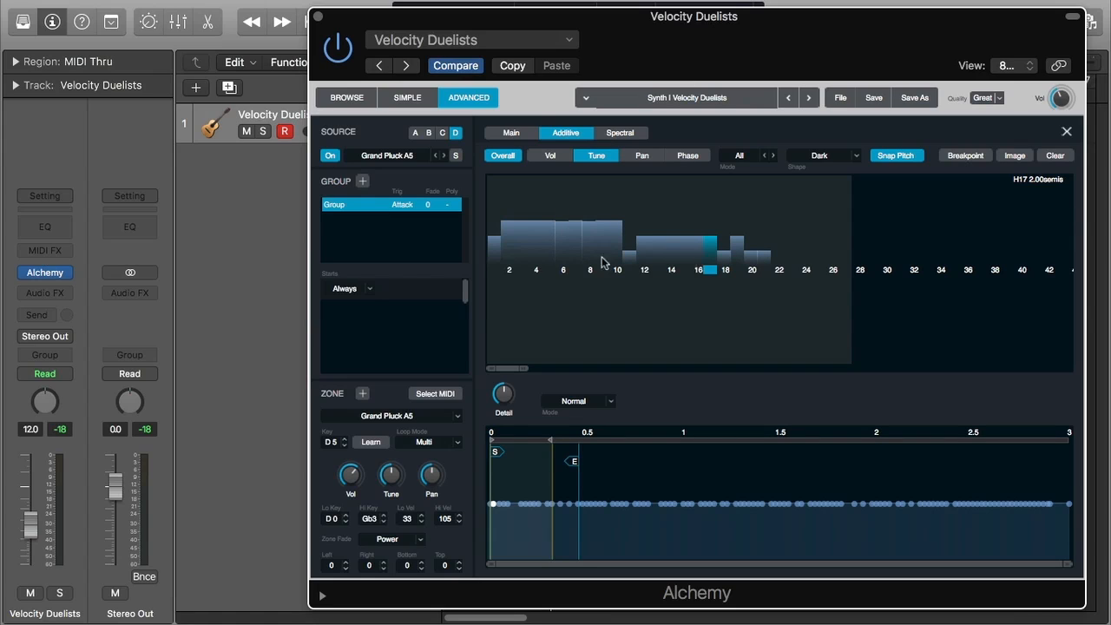
click(545, 255)
drag(545, 255, 541, 259)
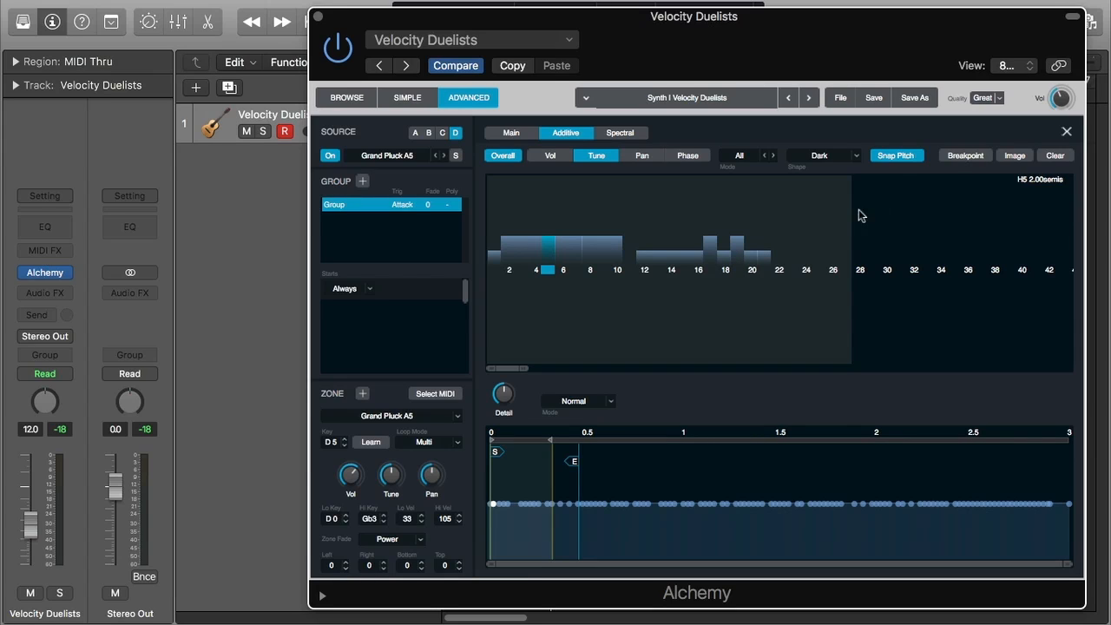
click(902, 160)
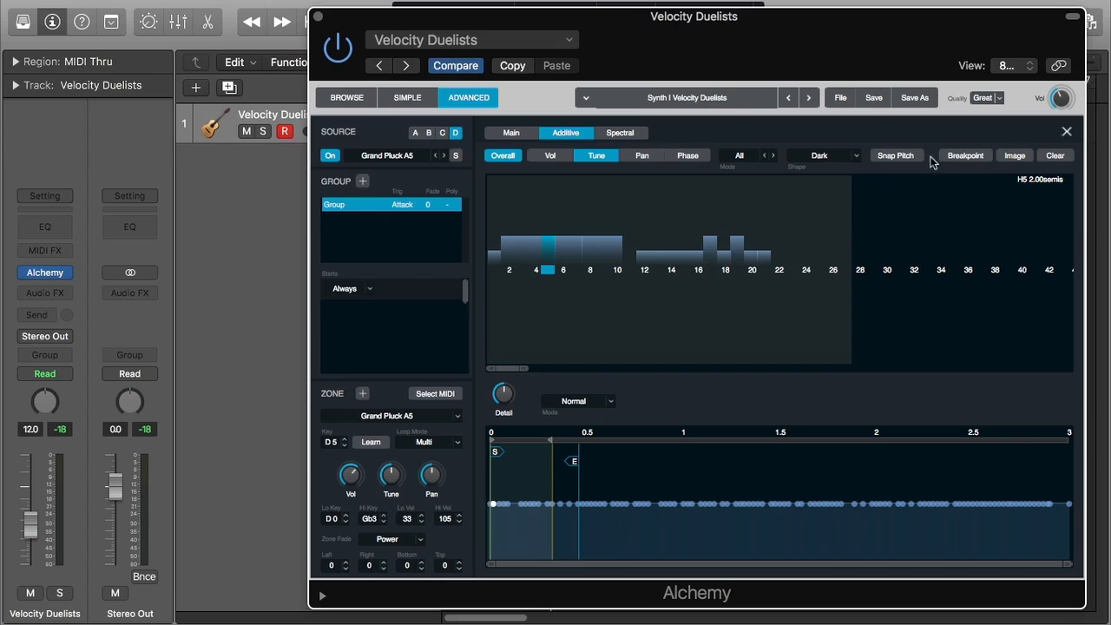
Open the Breakpoint options in the Tune display, then switch to the Pan display and open them again without choosing any
click(976, 160)
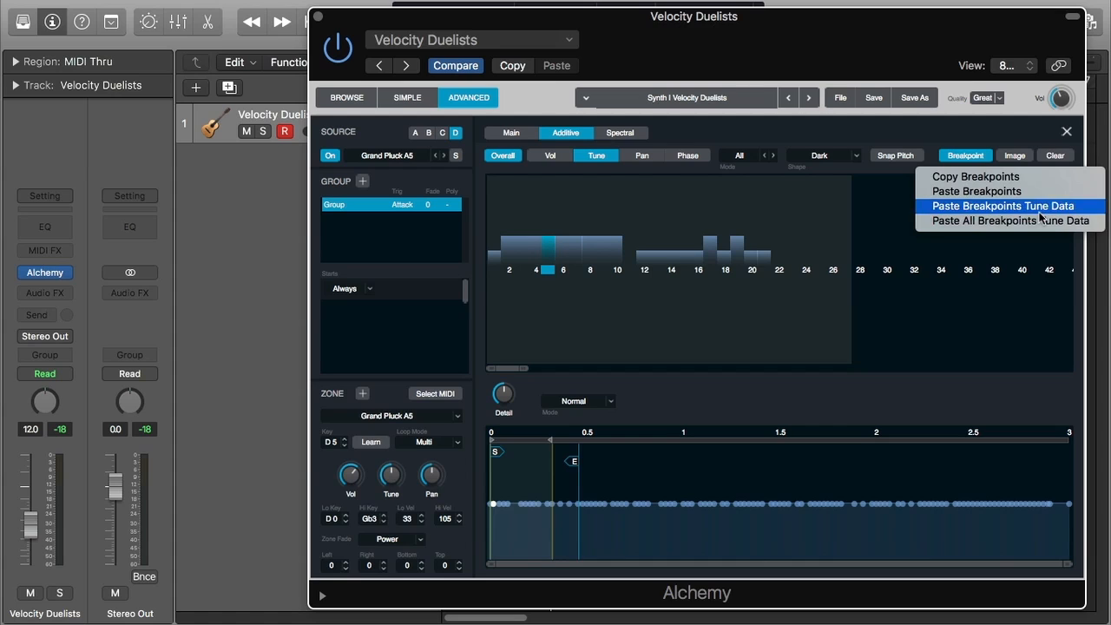
click(646, 161)
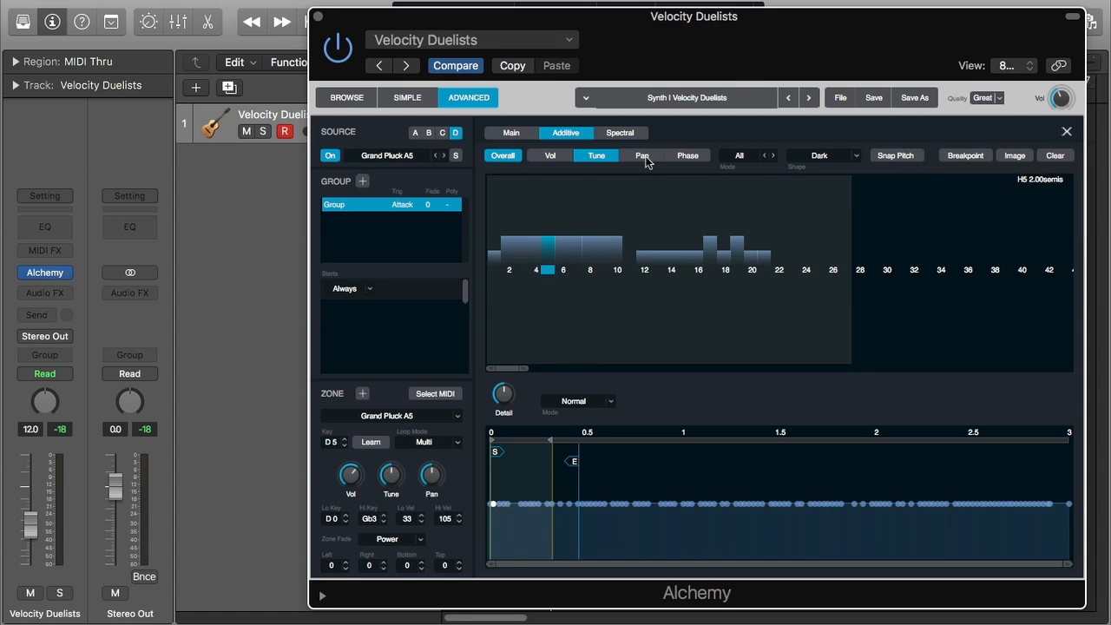
click(645, 158)
click(958, 157)
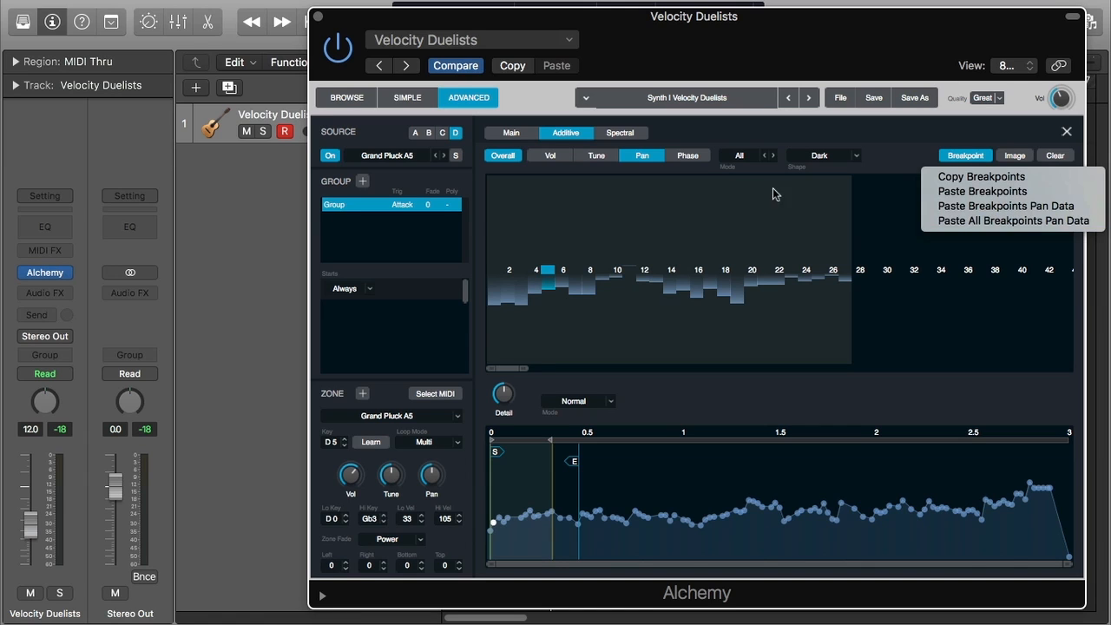
click(642, 223)
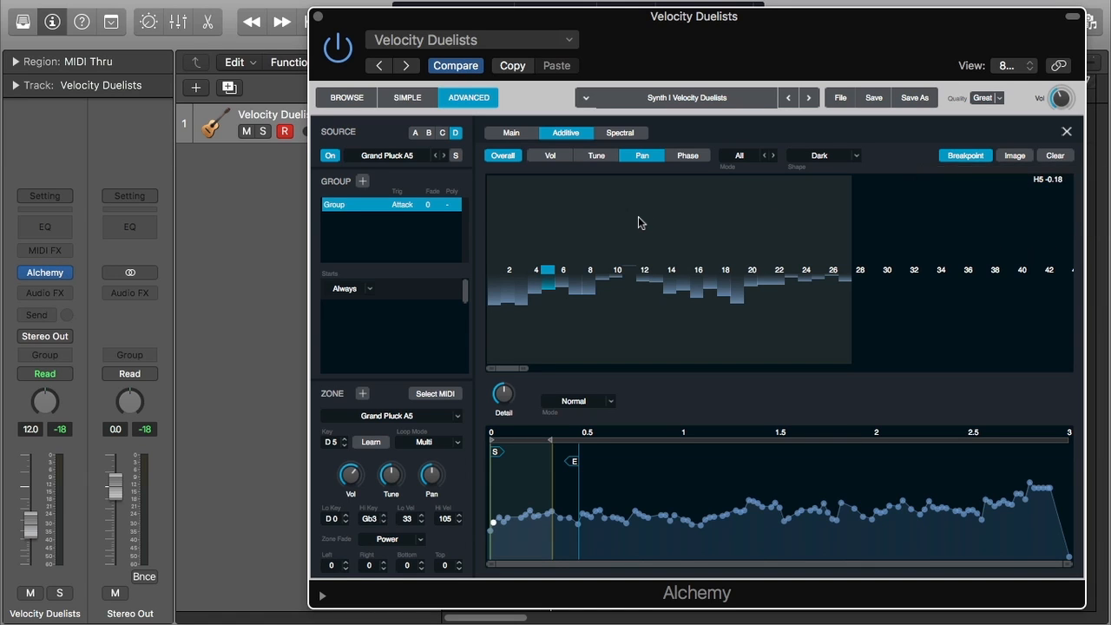
Open the image import file browser and cancel it
click(1014, 156)
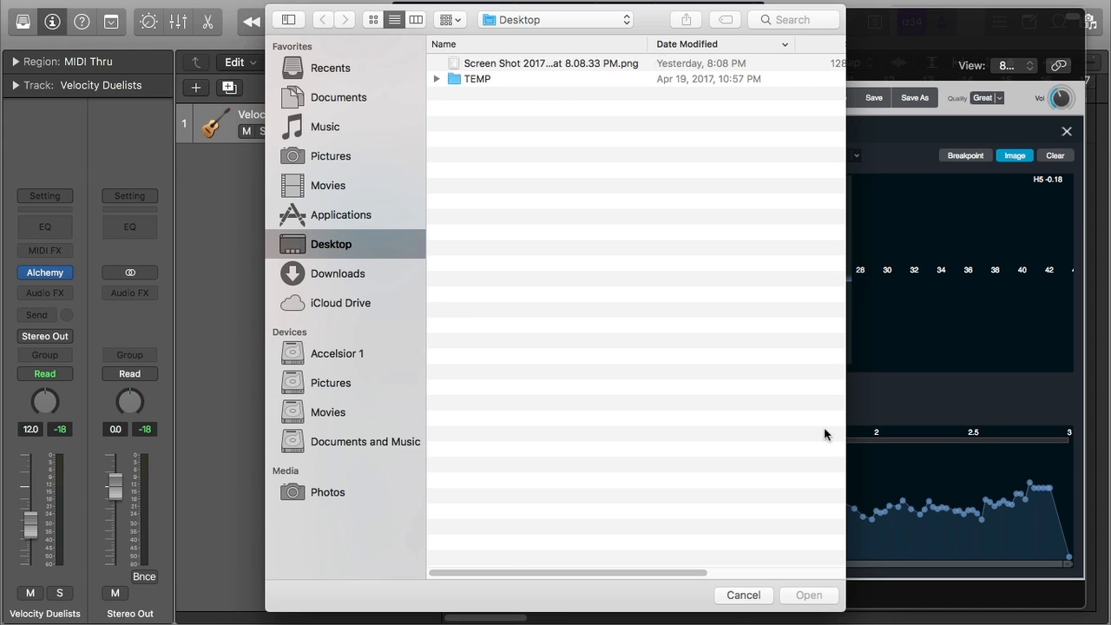
click(739, 596)
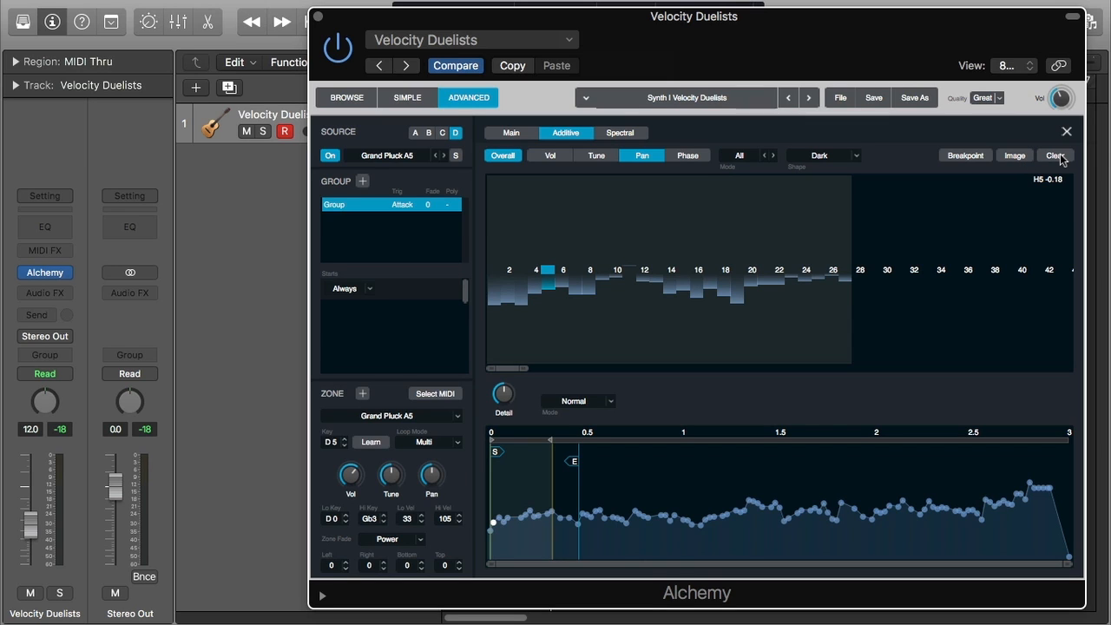
Clear all partial data of source D and switch to the Vol display
click(1055, 155)
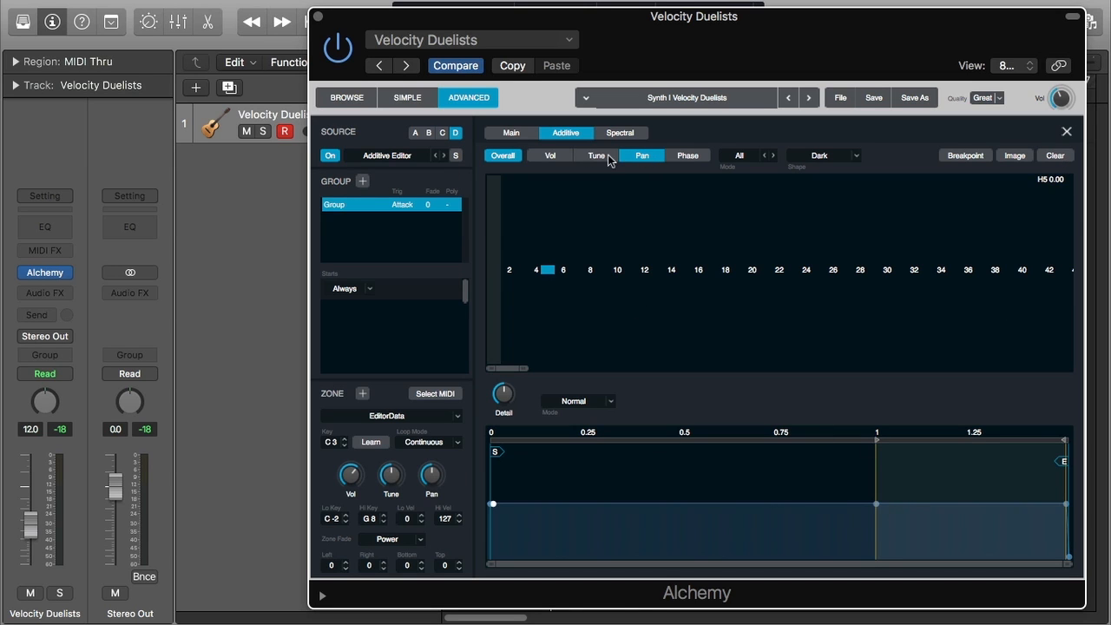
click(563, 155)
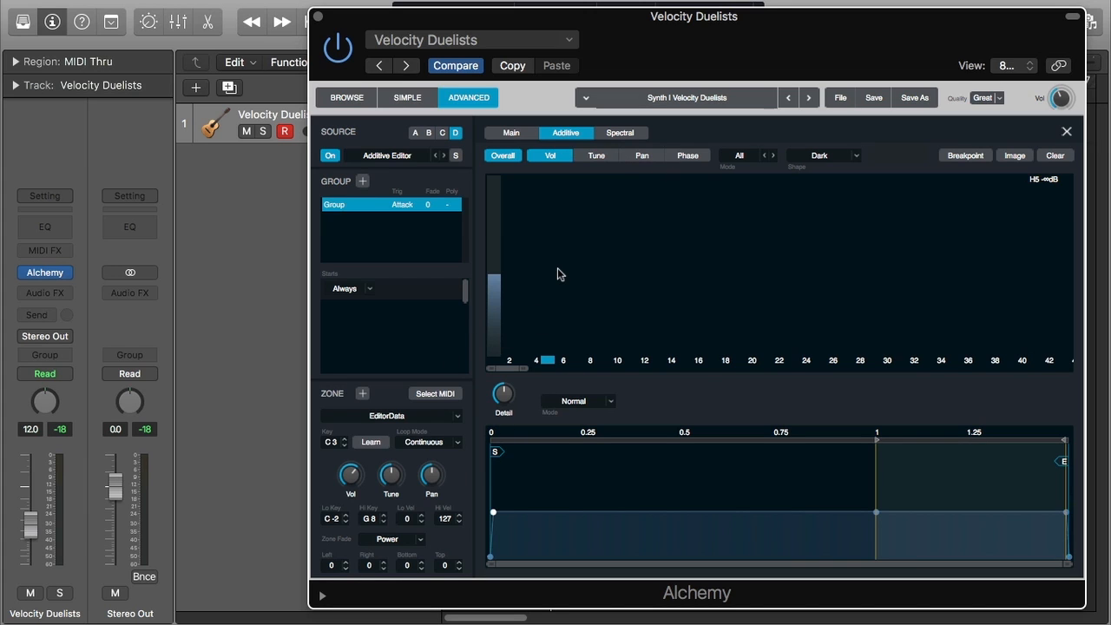
Inspect the zone samples of sources D, B and C, then return to source D's Additive editor
click(408, 421)
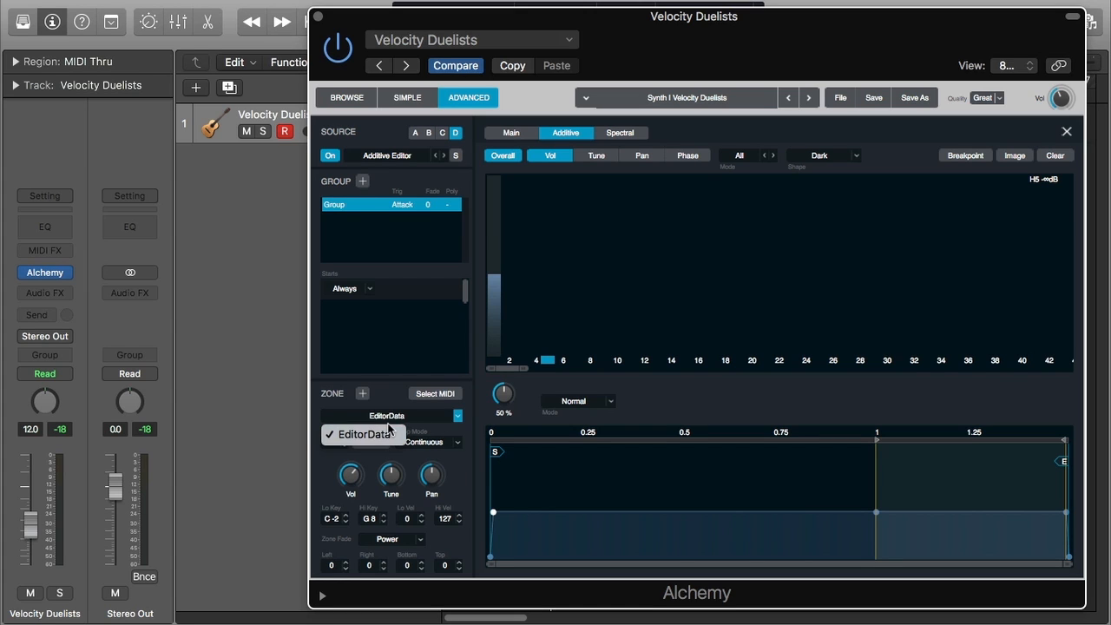
click(457, 134)
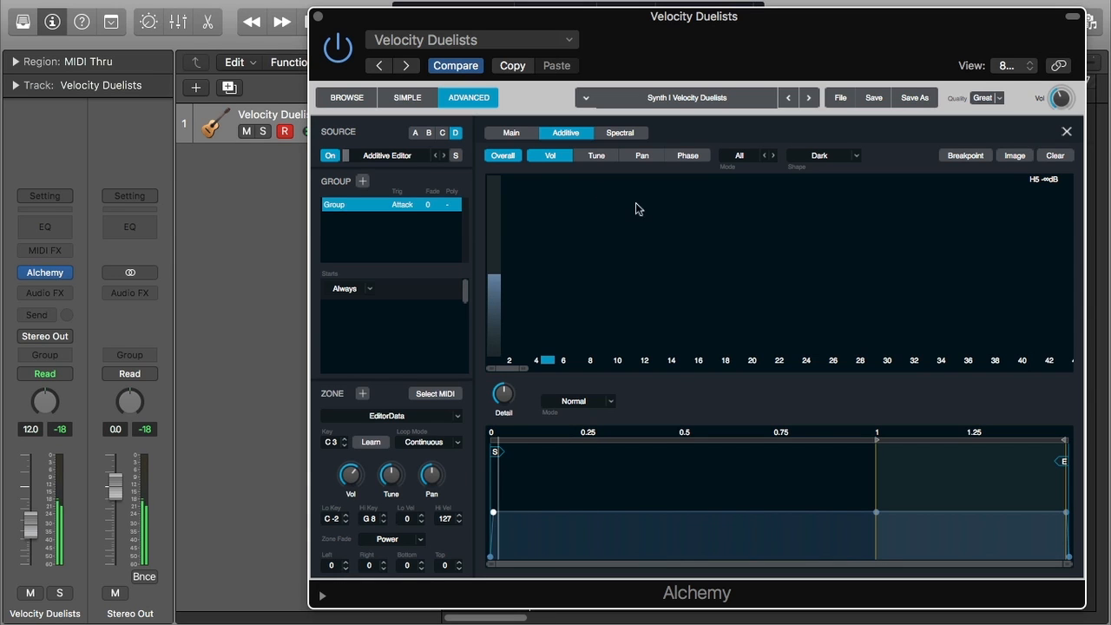
click(428, 133)
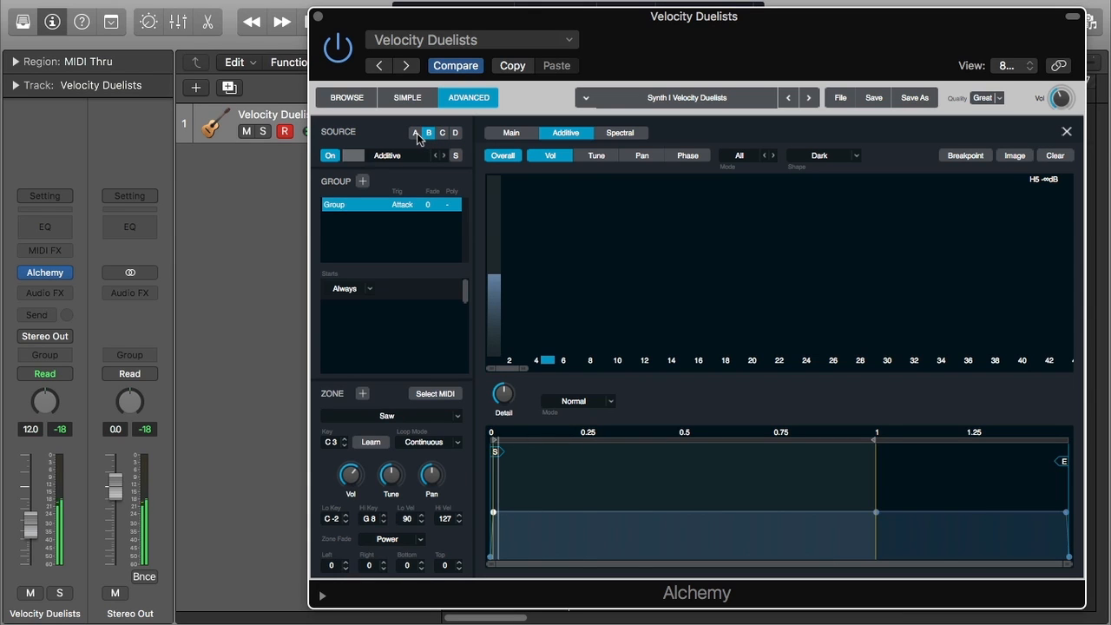
click(442, 133)
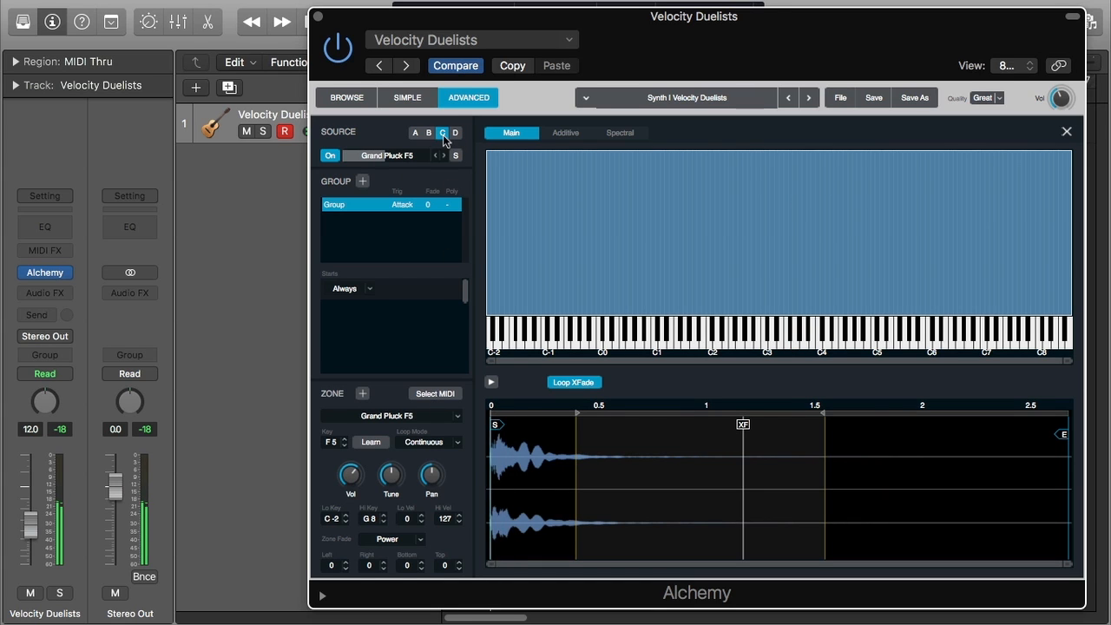
click(408, 417)
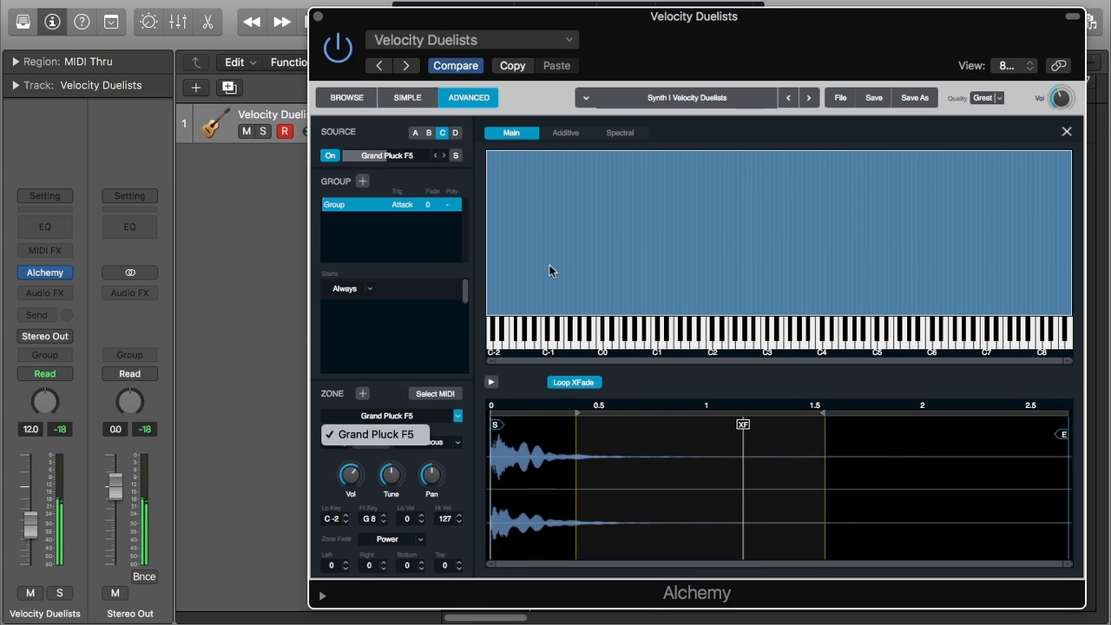
click(475, 396)
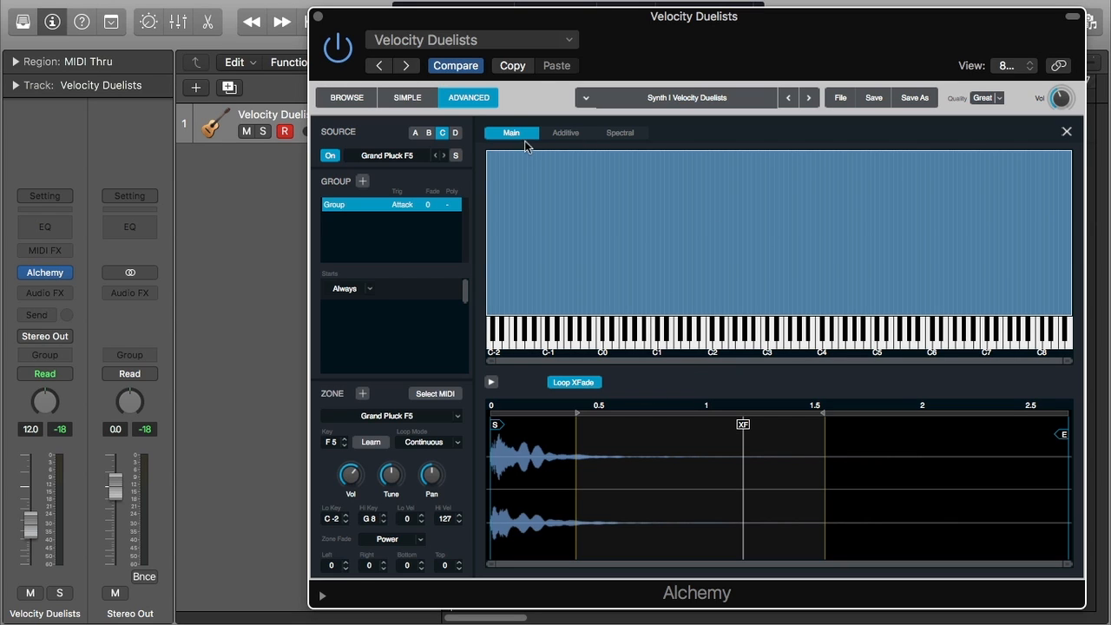
click(455, 133)
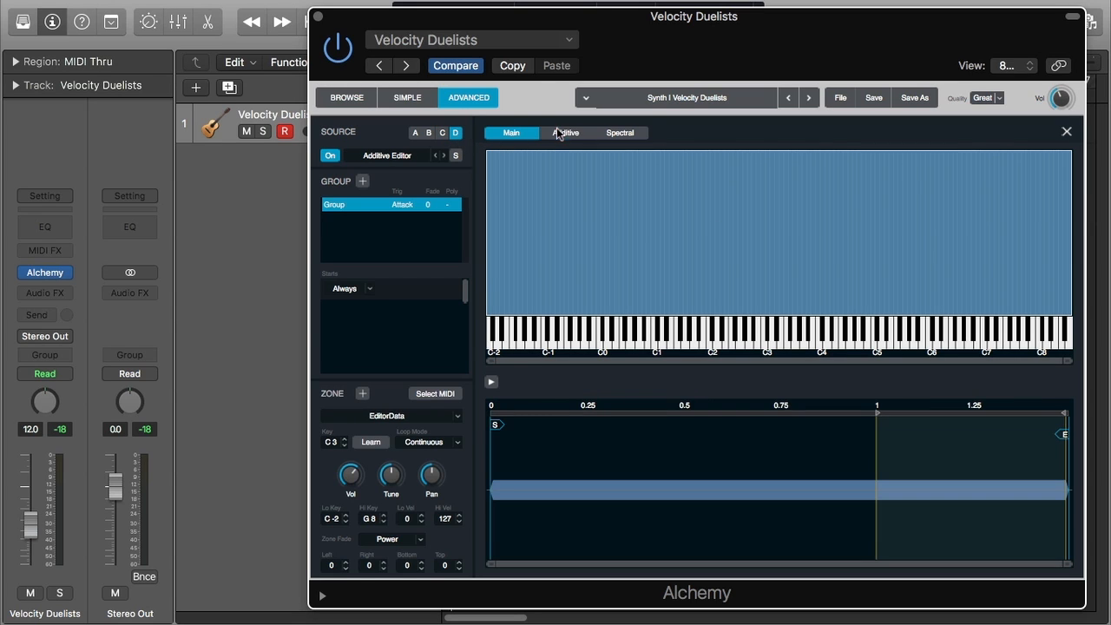
click(563, 134)
Draw a falling volume curve across the low partials, about 1 to 15, with the Dark shape
mouse_move(511, 369)
mouse_down()
mouse_move(734, 367)
mouse_move(511, 366)
mouse_up()
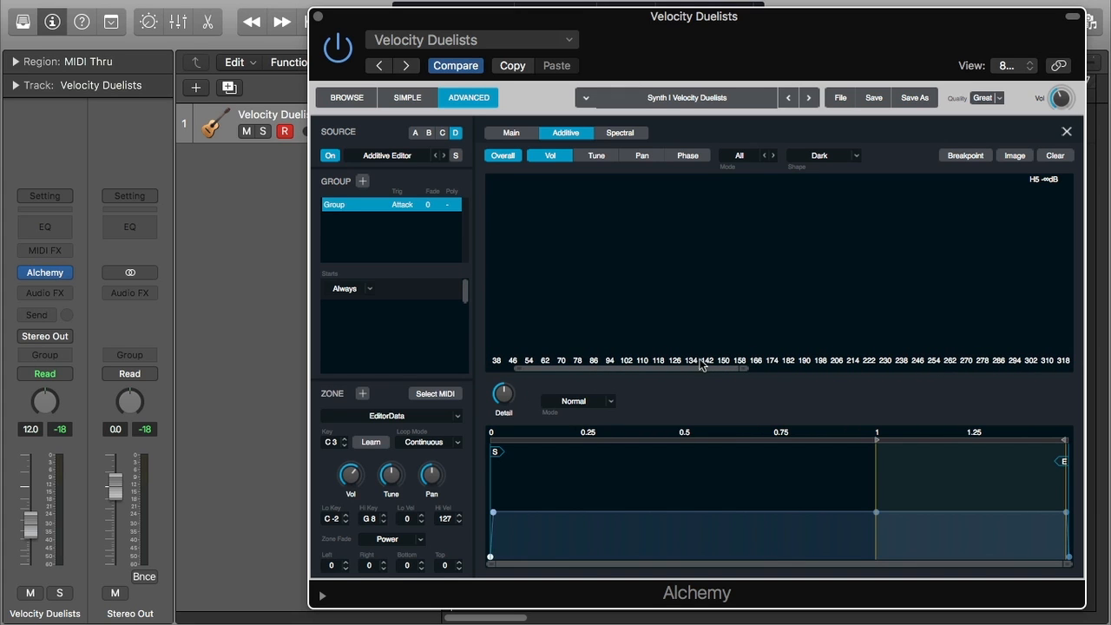
drag(691, 368, 630, 372)
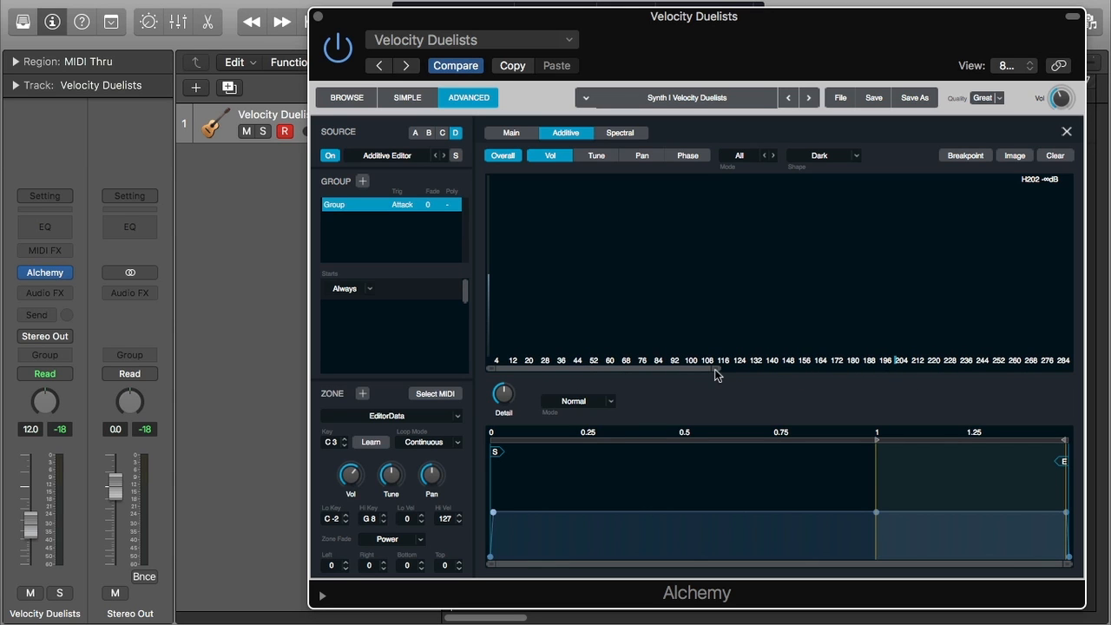
mouse_move(716, 369)
mouse_down()
mouse_move(543, 372)
mouse_move(719, 370)
mouse_up()
drag(713, 367, 487, 368)
mouse_move(490, 316)
mouse_down()
mouse_move(504, 299)
mouse_move(493, 345)
mouse_move(507, 297)
mouse_move(651, 263)
mouse_move(661, 219)
mouse_move(691, 253)
mouse_up()
click(724, 369)
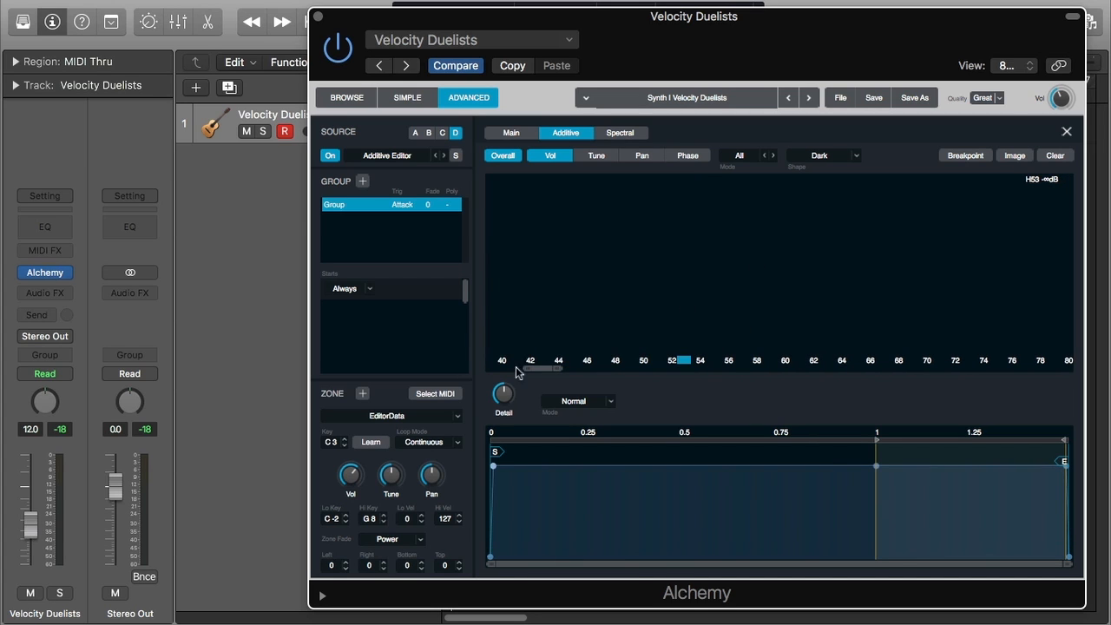
drag(547, 366, 495, 368)
mouse_move(616, 297)
mouse_down()
mouse_move(620, 274)
mouse_move(621, 305)
mouse_up()
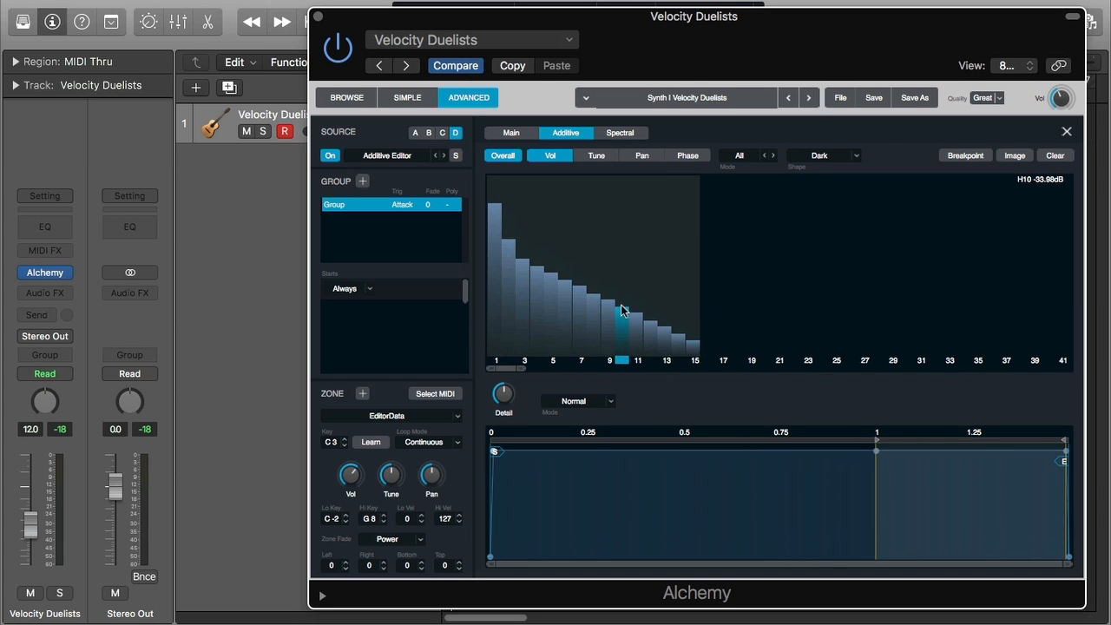
Set the Shape to Normal and the Mode to One, and raise partial 14's volume
click(812, 156)
click(819, 171)
click(739, 156)
click(743, 174)
drag(677, 350, 712, 274)
Draw volumes for partials 54, 55 and about 58 to 80
click(739, 367)
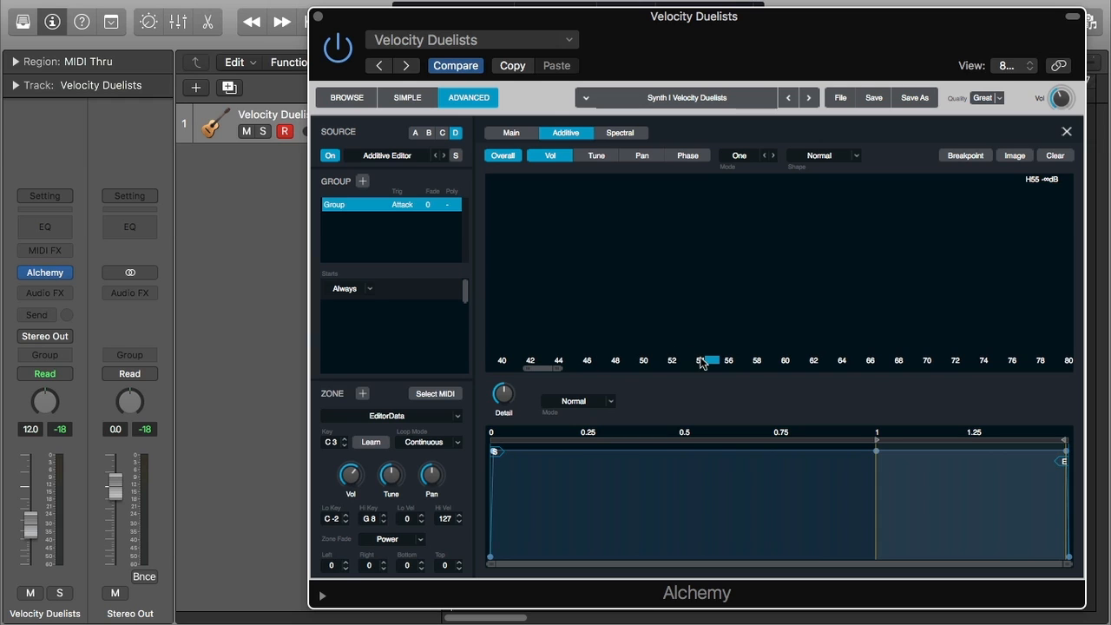
click(701, 326)
click(694, 335)
mouse_move(706, 260)
mouse_down()
mouse_move(909, 269)
mouse_move(982, 322)
mouse_move(1085, 332)
mouse_move(1053, 316)
mouse_up()
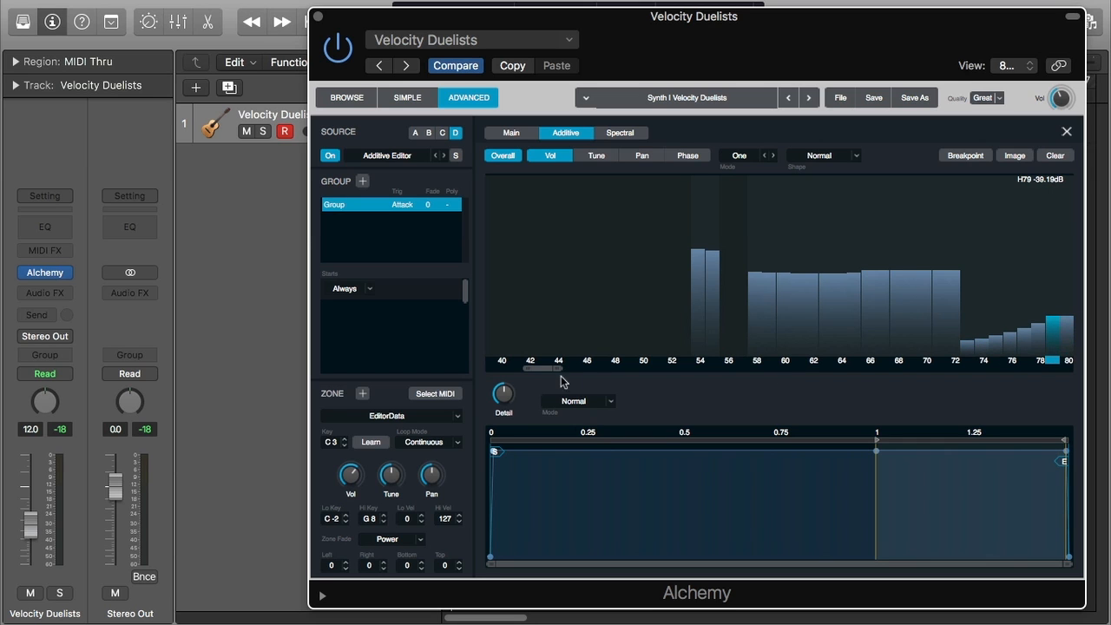
Draw volumes for high partials 311, about 313 to 323 and about 291 to 303
drag(553, 368, 785, 379)
click(806, 254)
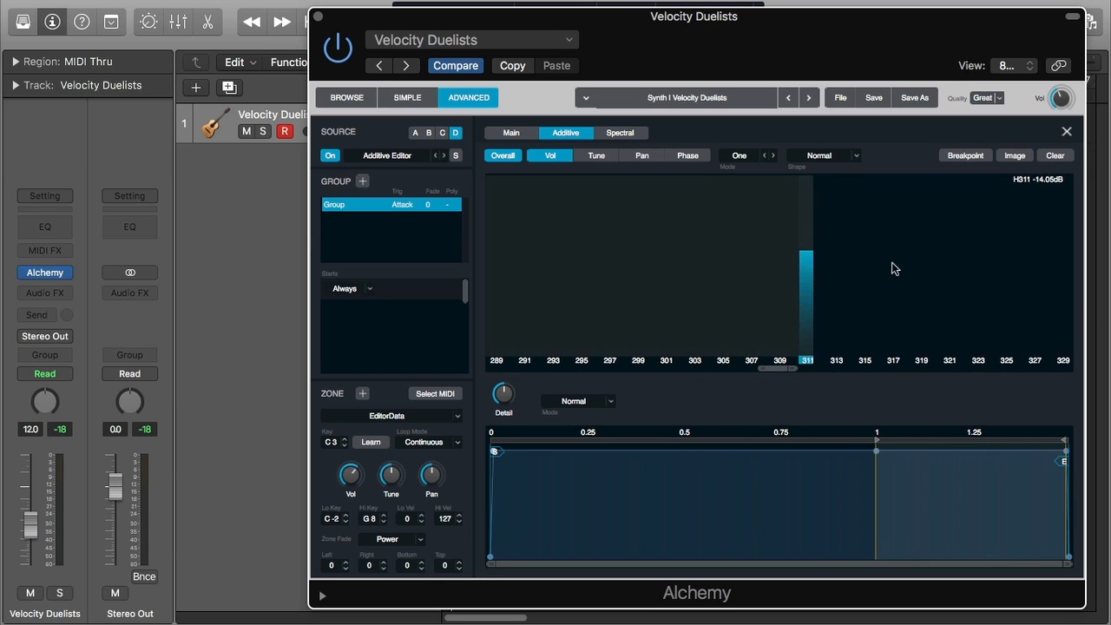
drag(839, 259, 997, 266)
drag(694, 281, 520, 295)
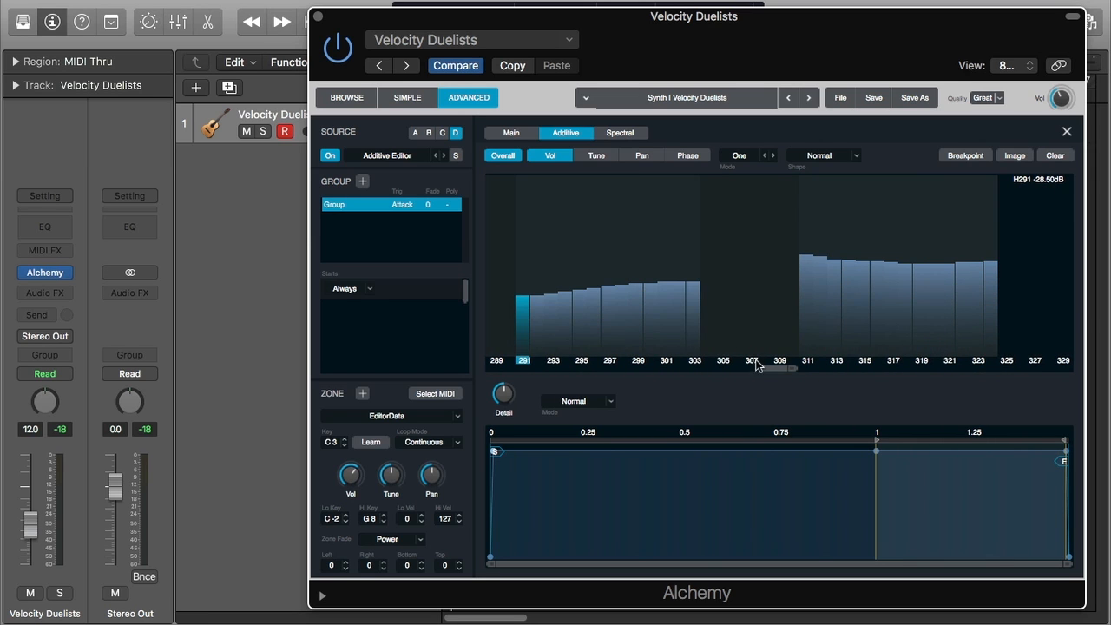
drag(781, 369, 508, 369)
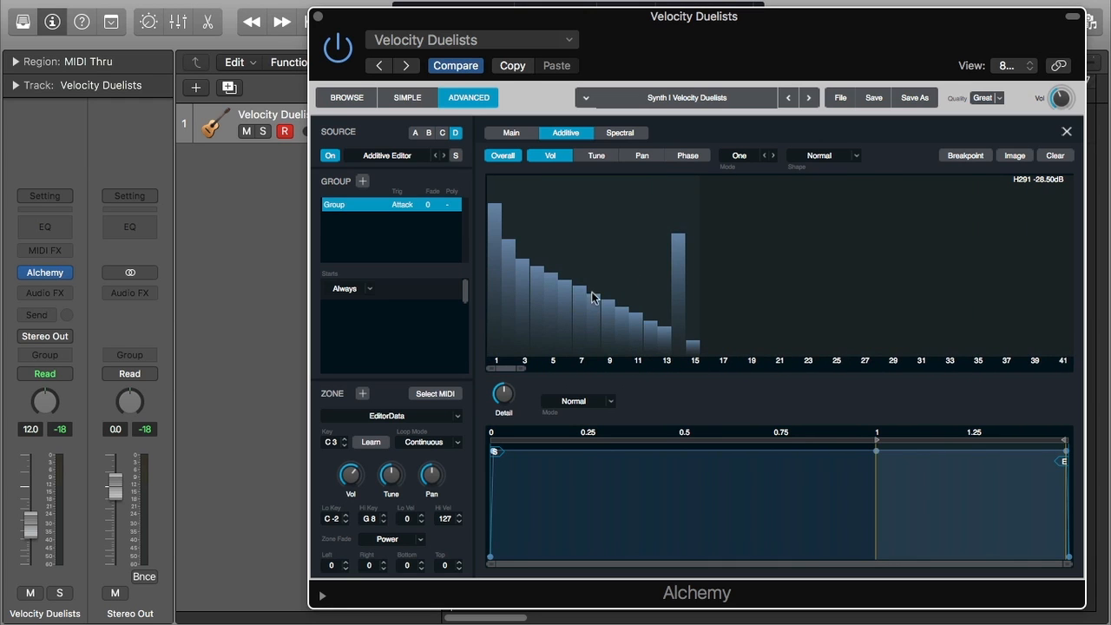